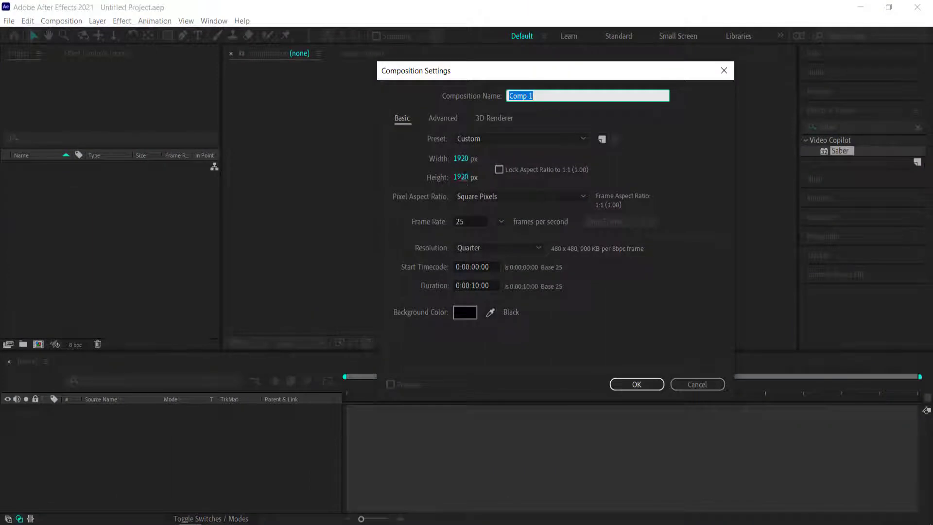
# Create Comp 1 at 1920×1080
pyautogui.click(461, 177)
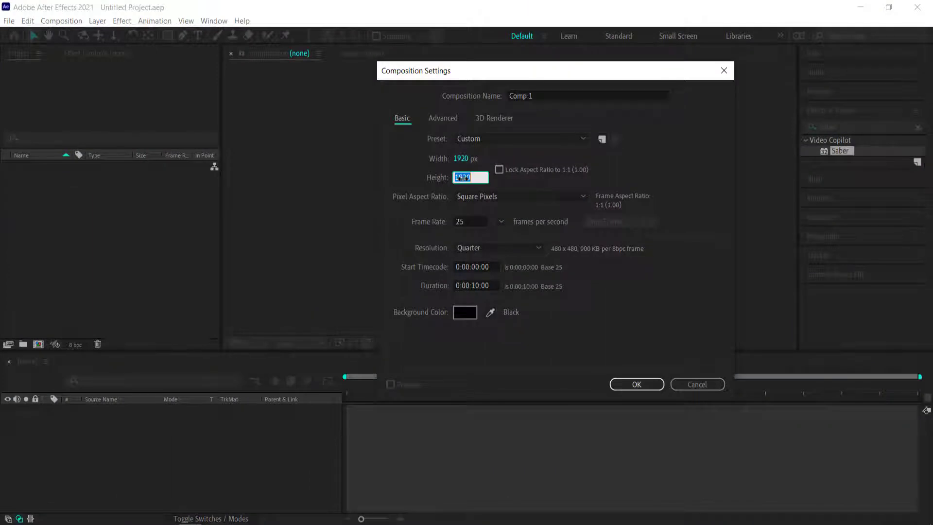
pyautogui.write('1080')
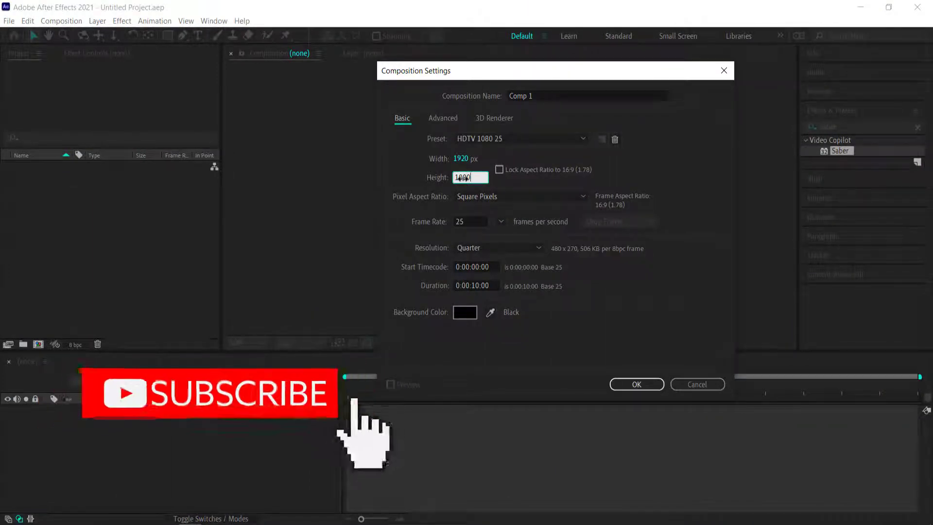
pyautogui.press('Return')
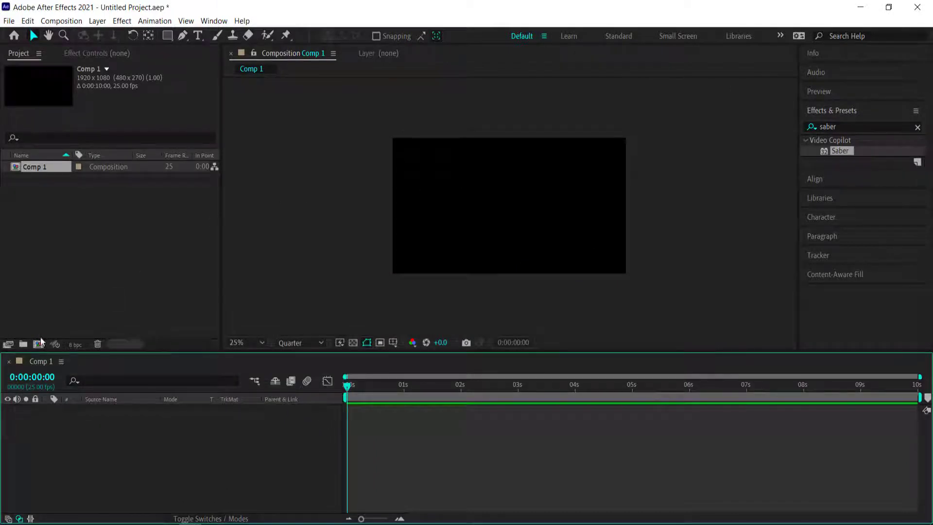
# Create a new square composition named SHAPE at 1920×1920
pyautogui.click(39, 344)
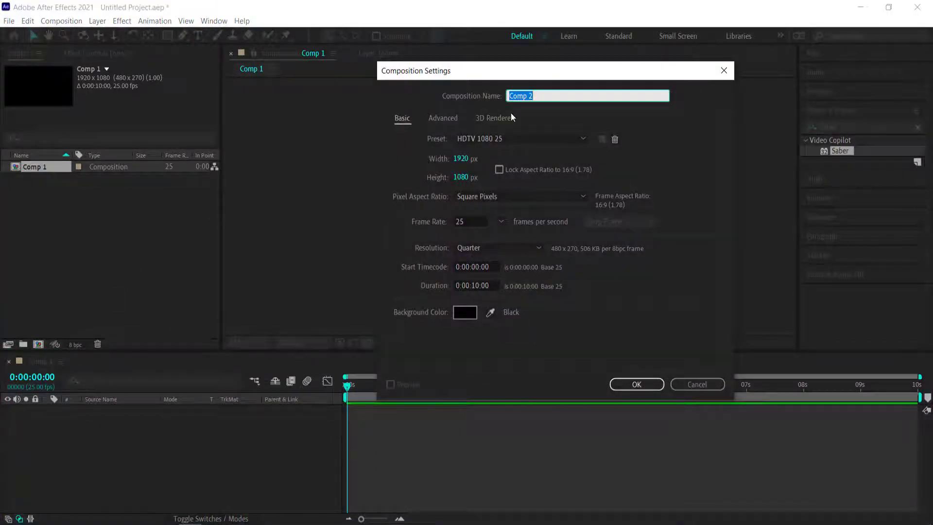
pyautogui.write('SHAPE')
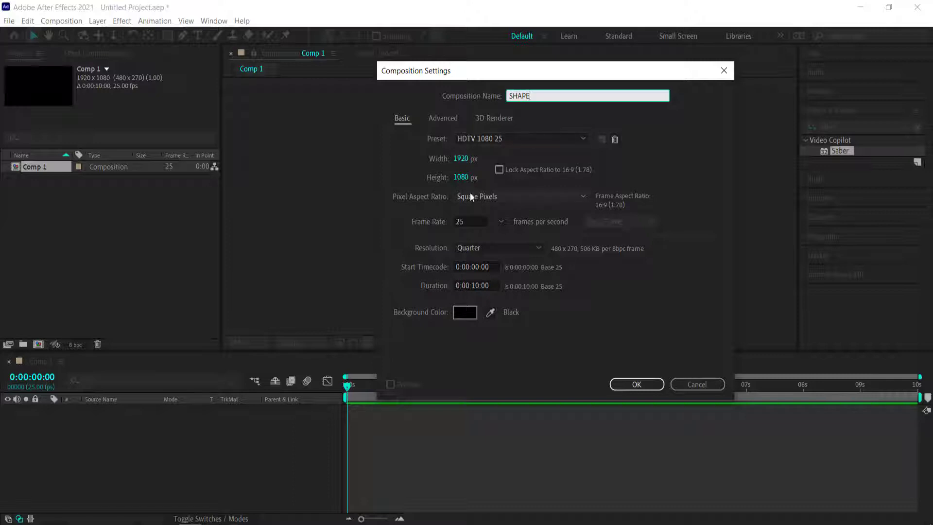
pyautogui.click(462, 177)
pyautogui.write('1920')
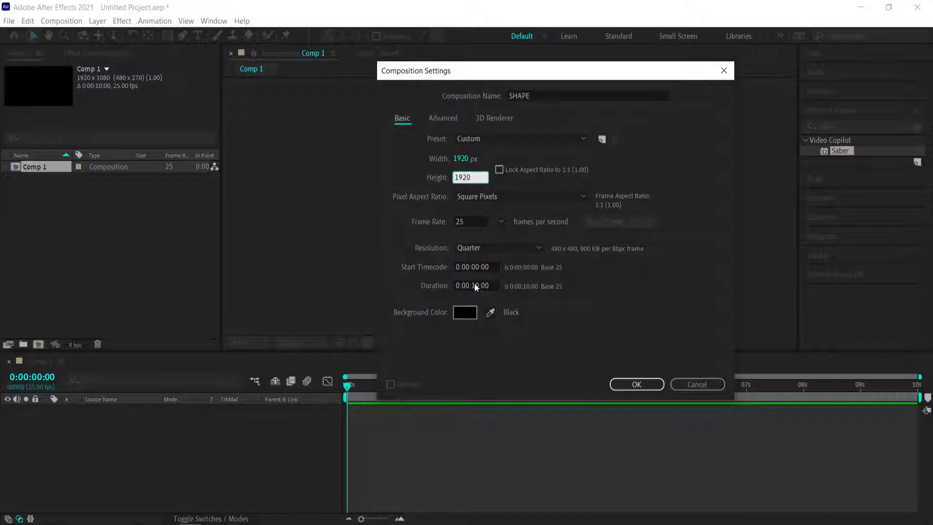
pyautogui.click(636, 385)
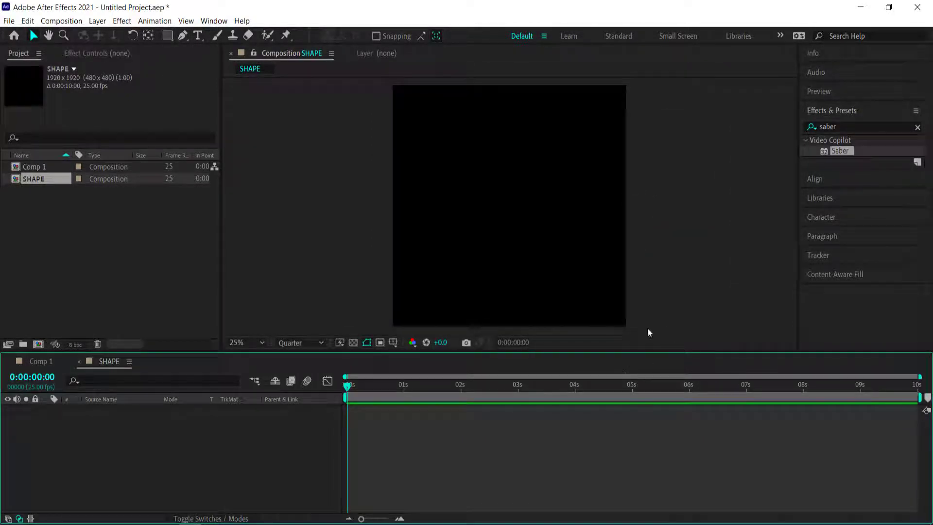
# Add a new solid layer named SHAPE to the composition
pyautogui.rightClick(210, 435)
pyautogui.moveTo(271, 303)
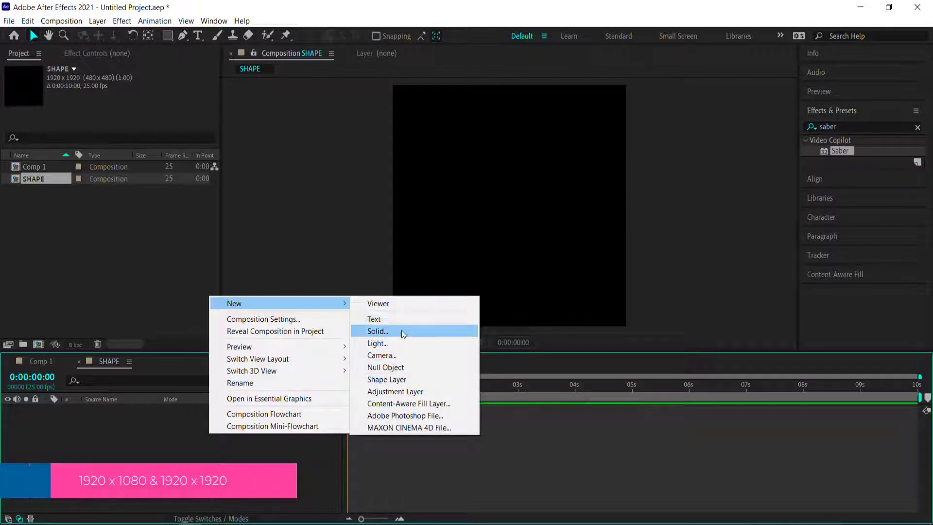
pyautogui.click(402, 332)
pyautogui.write('SHA')
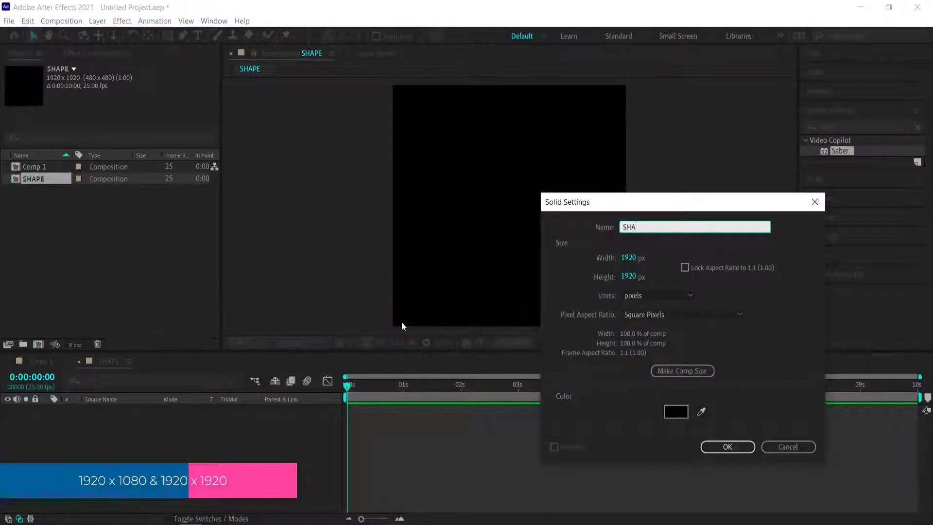
pyautogui.write('PE')
pyautogui.press('Return')
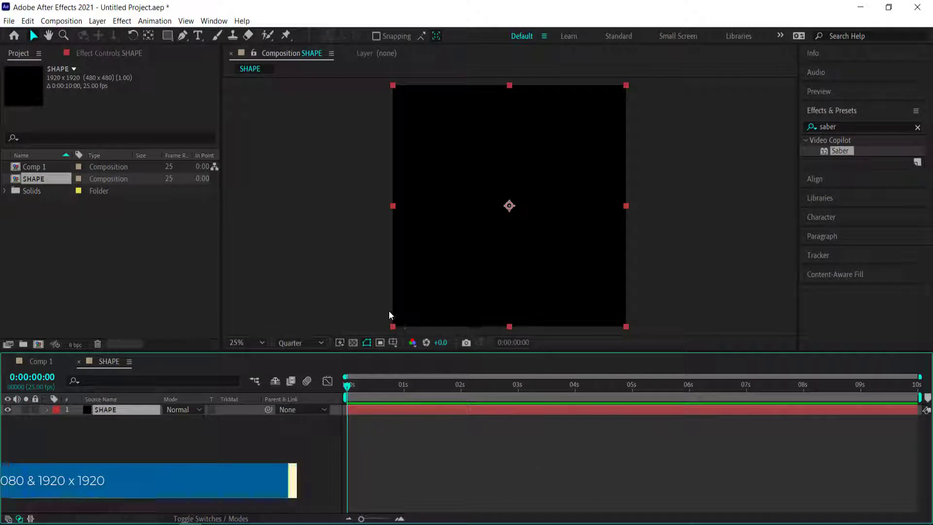
# Draw a rectangular mask on the SHAPE solid, centre it, and search effects for Saber
pyautogui.click(167, 35)
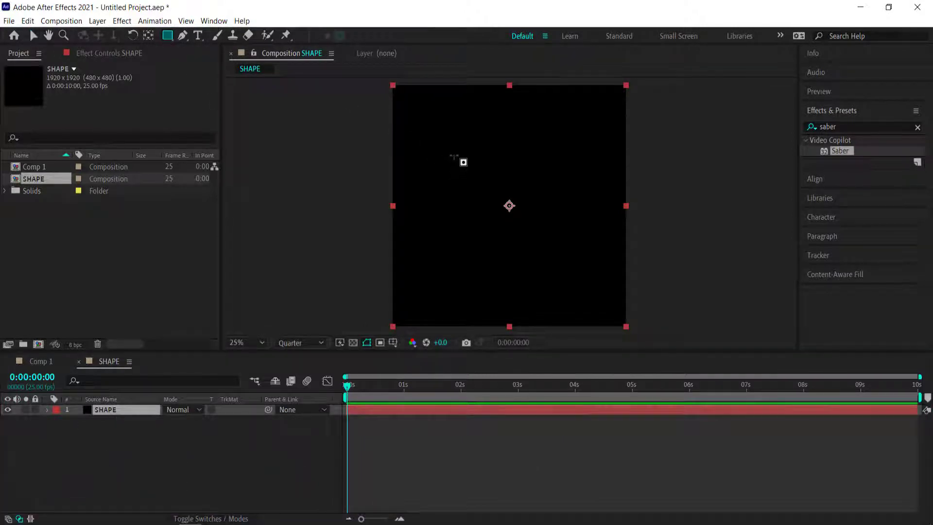
pyautogui.moveTo(444, 140); pyautogui.dragTo(574, 252)
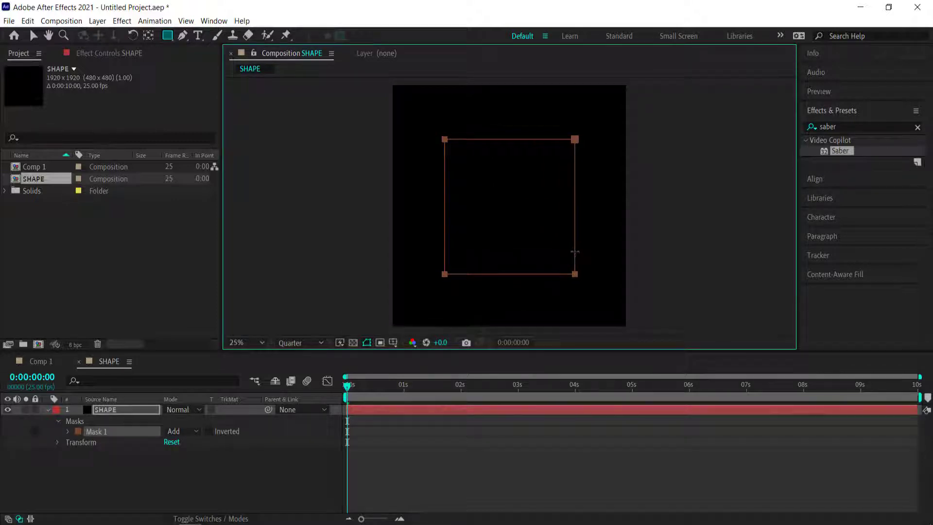
pyautogui.click(827, 178)
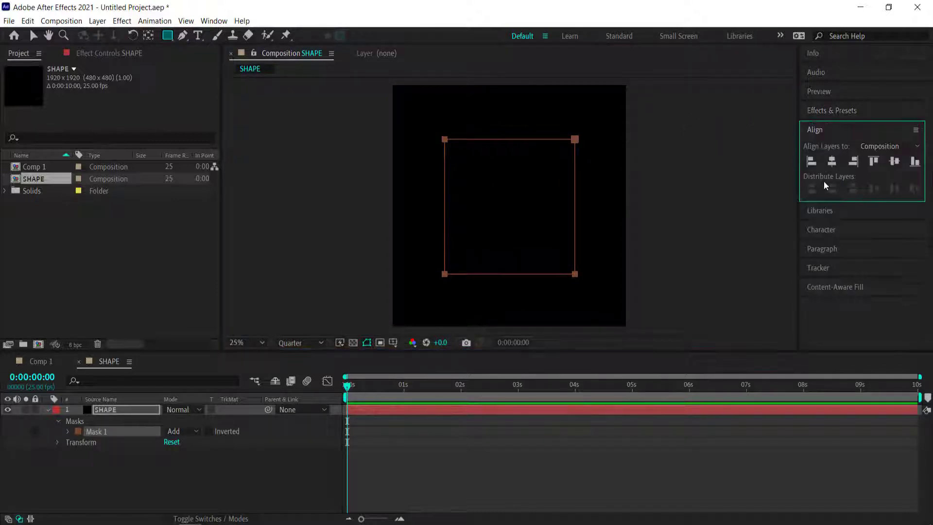
pyautogui.click(832, 162)
pyautogui.click(896, 162)
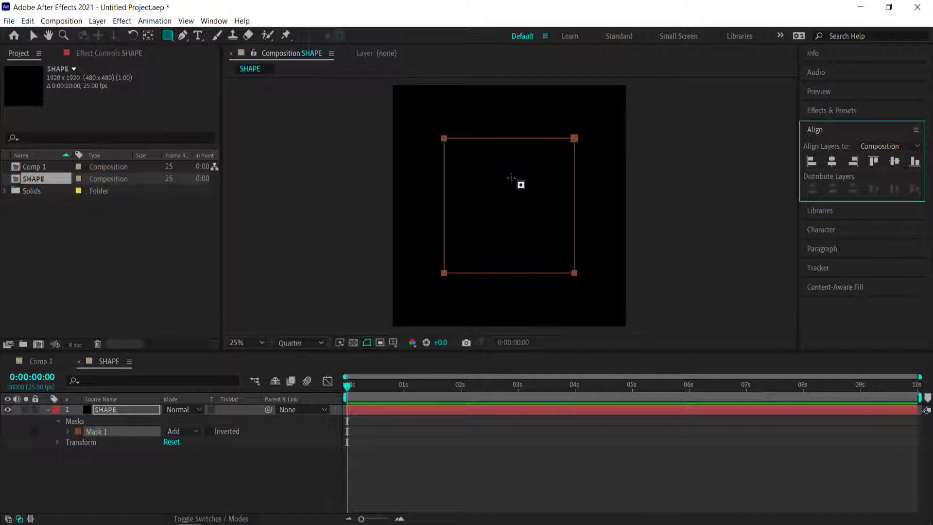
pyautogui.click(841, 111)
pyautogui.click(836, 125)
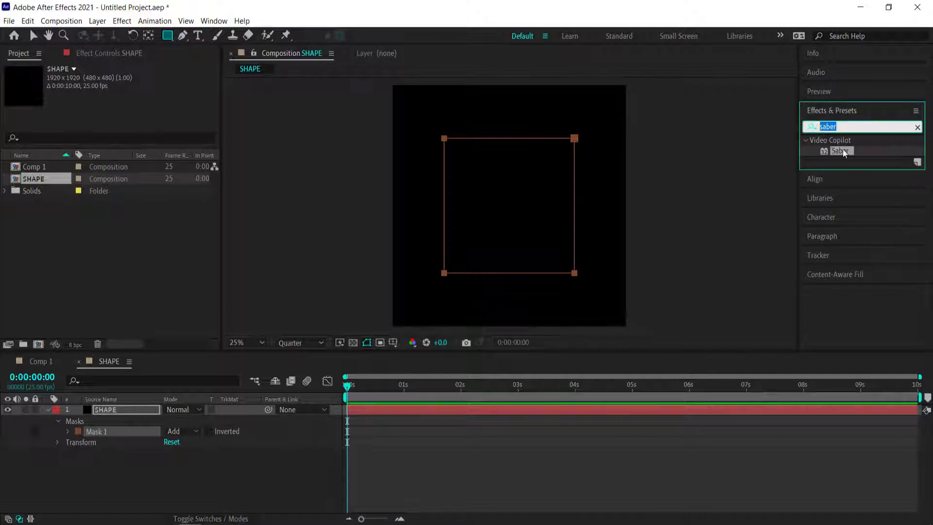
# Apply Saber to SHAPE with Glow Bias 0.30, Core Size 2.00 and Core Type Layer Masks
pyautogui.moveTo(844, 154); pyautogui.dragTo(118, 411)
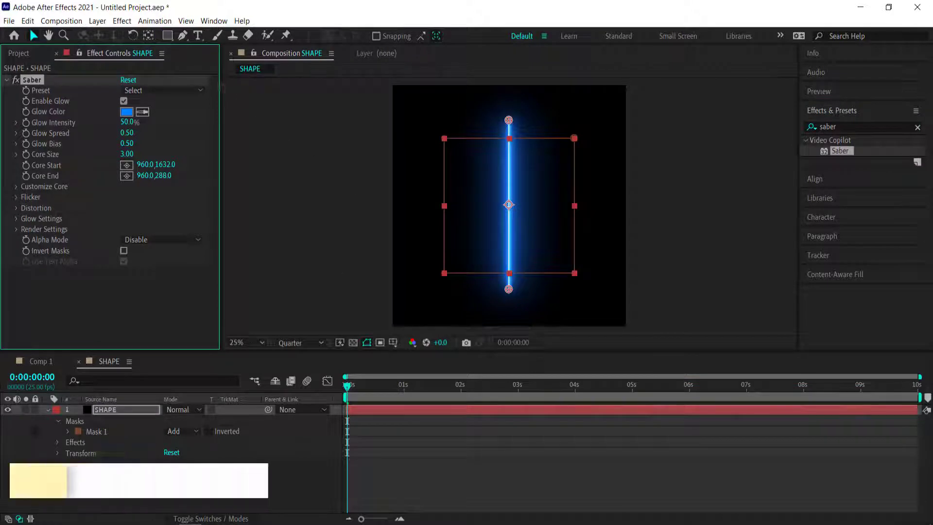
pyautogui.click(127, 143)
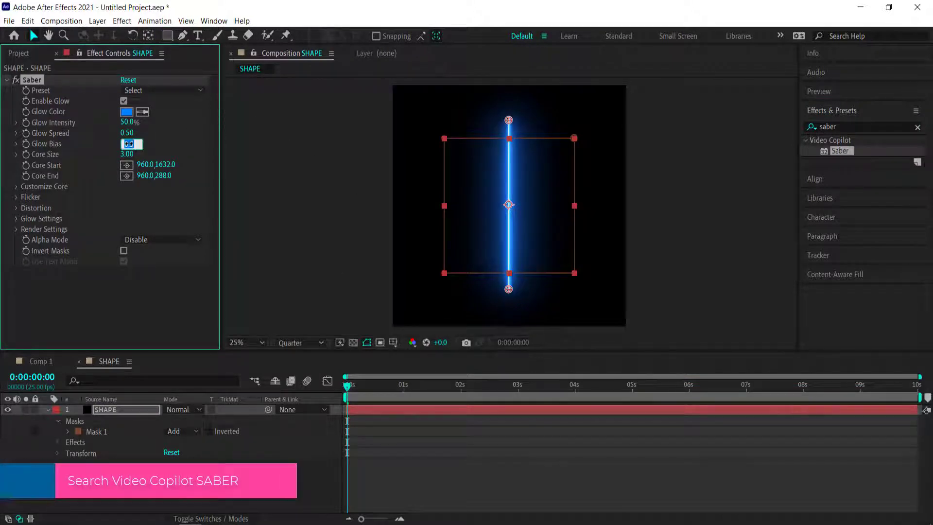
pyautogui.write('0.3')
pyautogui.press('Return')
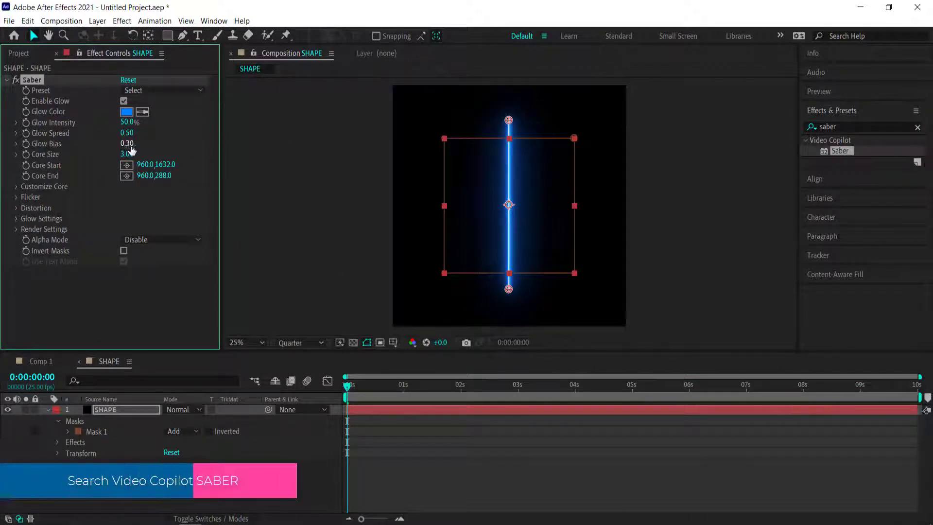
pyautogui.click(127, 154)
pyautogui.write('2')
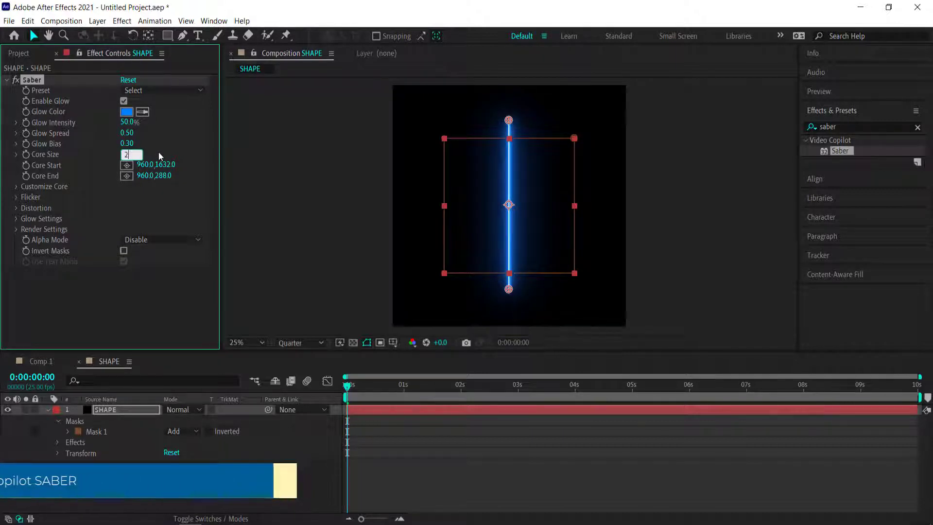
pyautogui.press('Return')
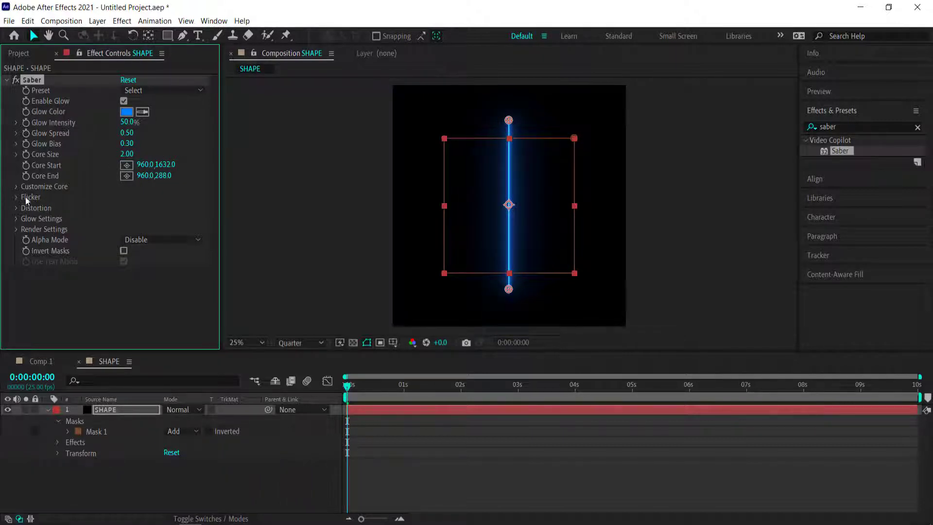
pyautogui.click(16, 187)
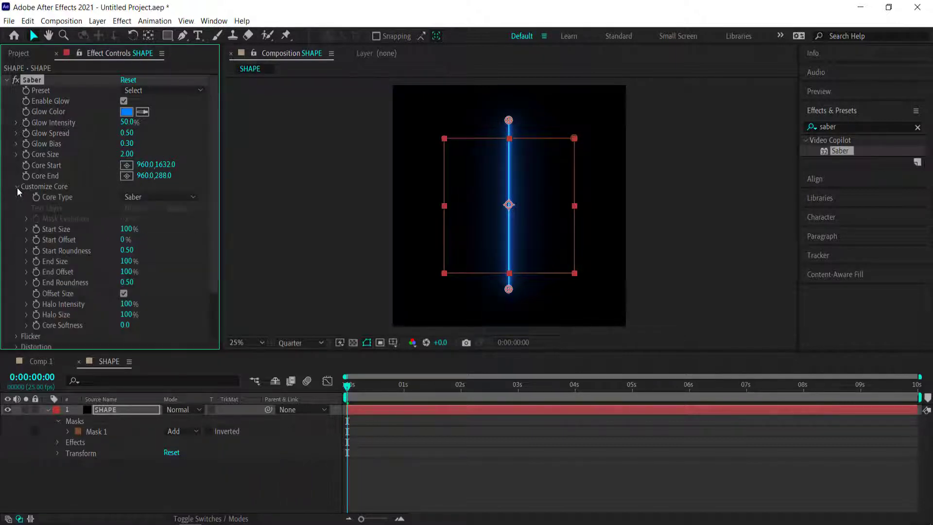
pyautogui.click(146, 197)
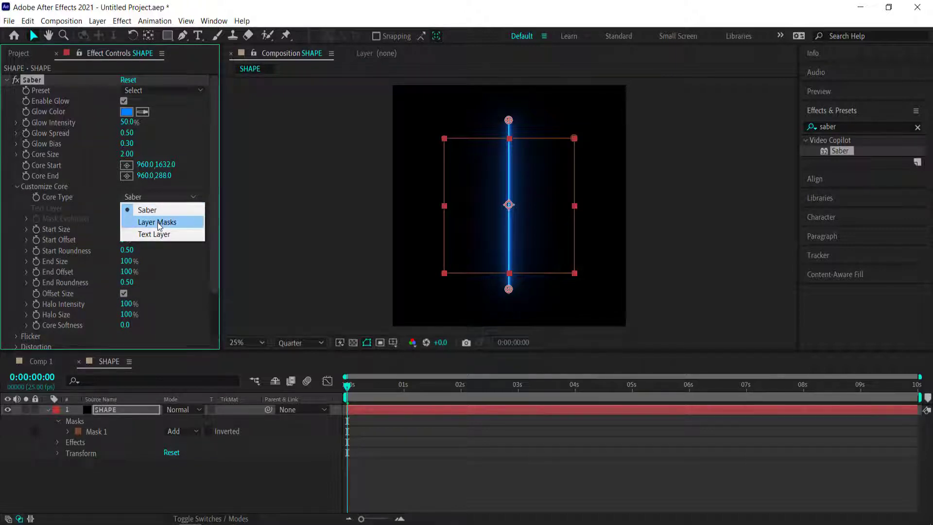
pyautogui.click(157, 222)
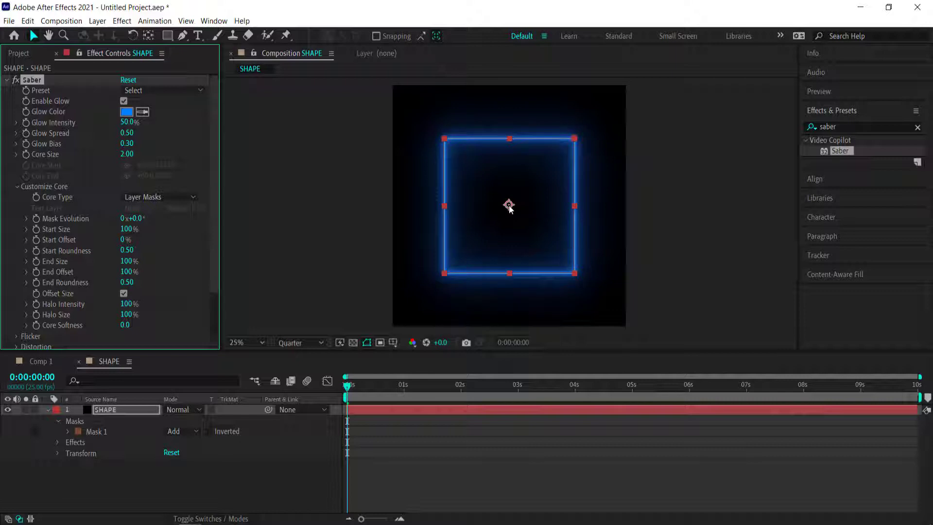
# Show only SHAPE's Scale, Opacity and Rotation properties in the timeline
pyautogui.click(149, 39)
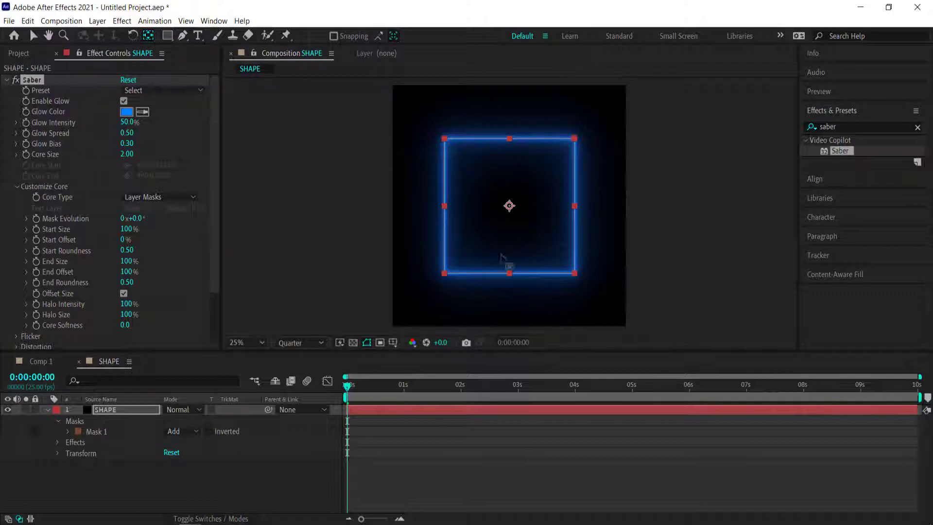
pyautogui.click(247, 473)
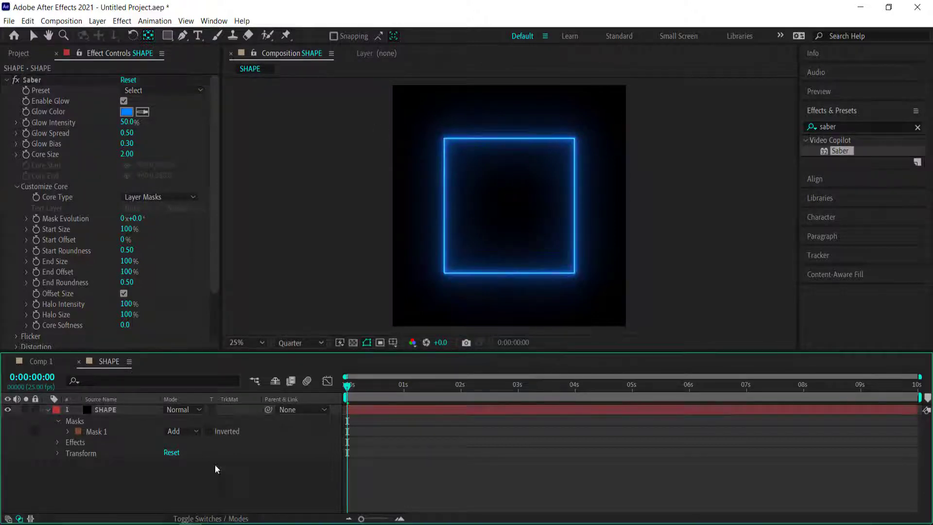
pyautogui.click(47, 410)
pyautogui.click(109, 411)
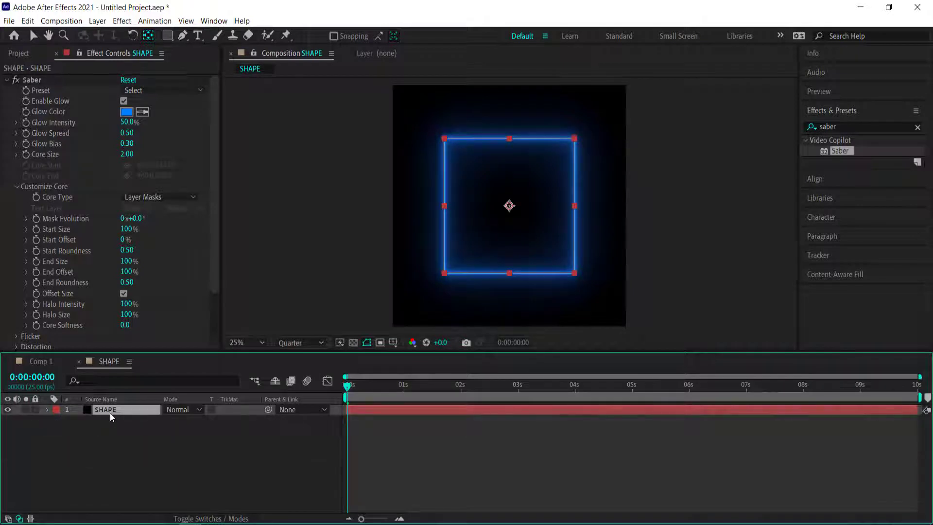
pyautogui.press('s')
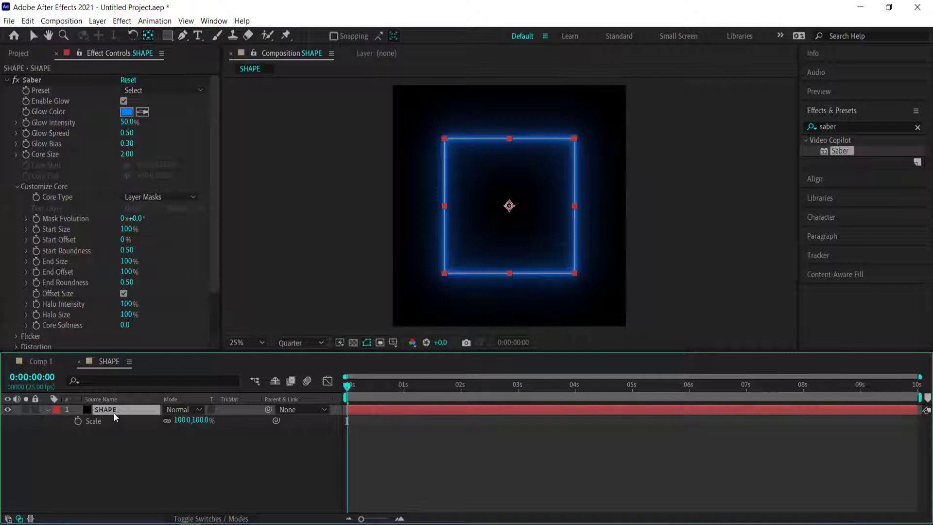
pyautogui.hotkey('shift', 't')
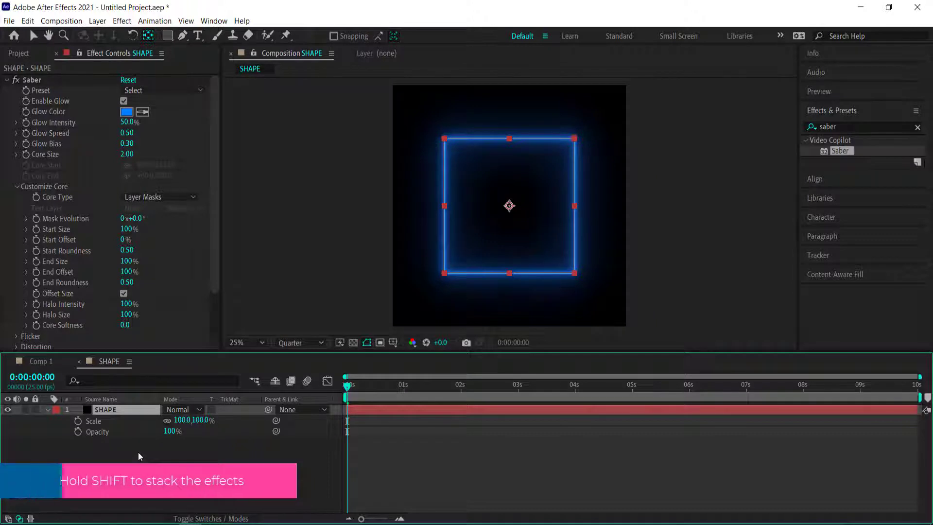
pyautogui.hotkey('shift', 'r')
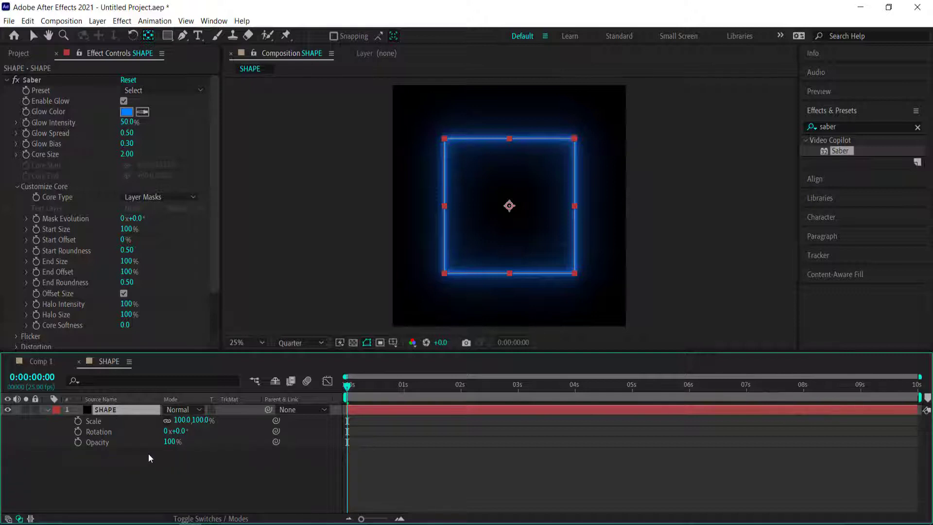
# Keyframe SHAPE's Scale from 20% at 0 s to 120% at 3 s, and key Rotation at 0 s
pyautogui.click(77, 423)
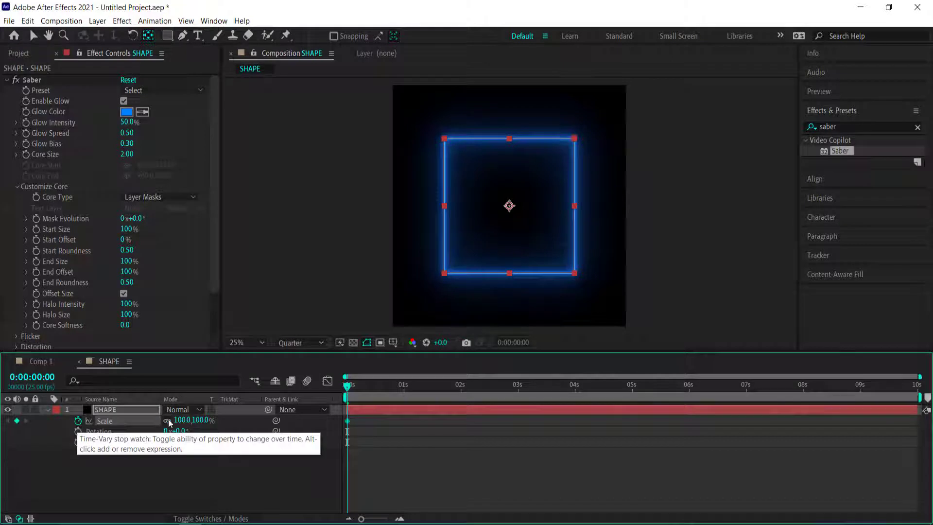
pyautogui.click(183, 421)
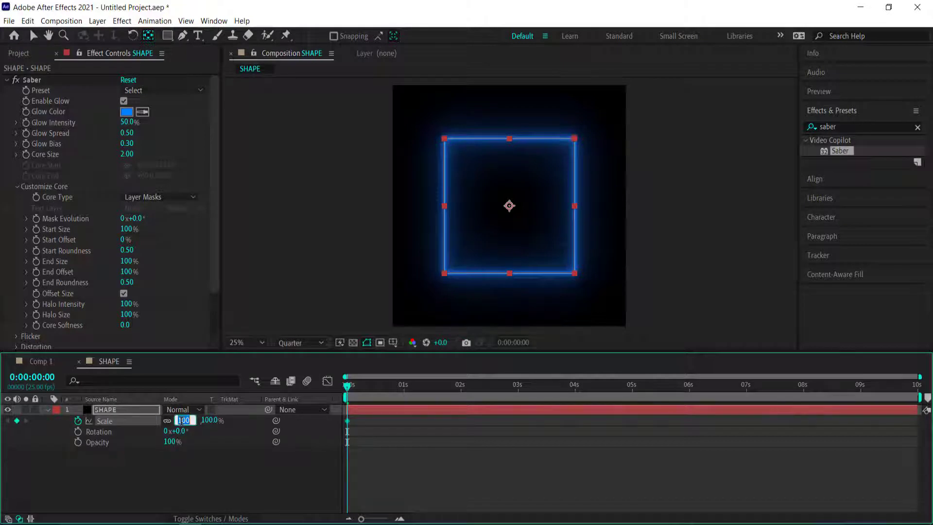
pyautogui.write('20')
pyautogui.press('Return')
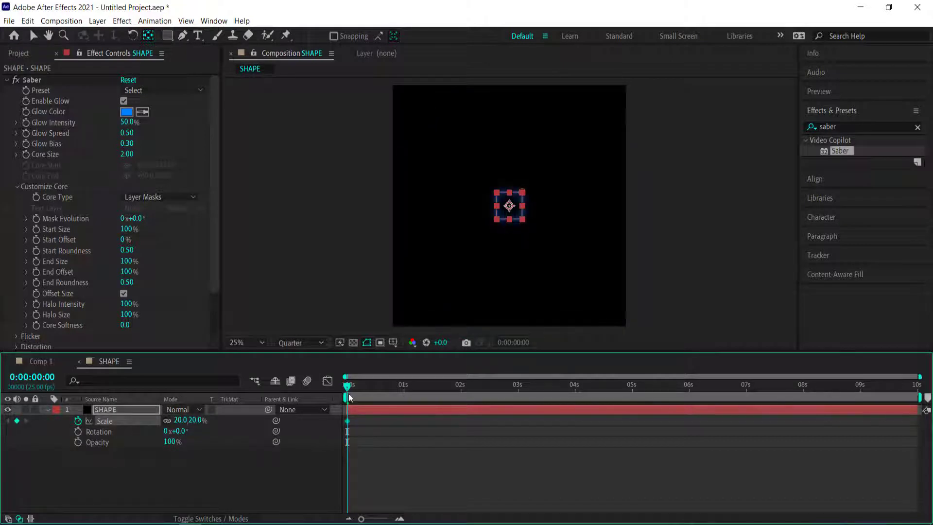
pyautogui.moveTo(348, 386); pyautogui.dragTo(520, 387)
pyautogui.click(181, 421)
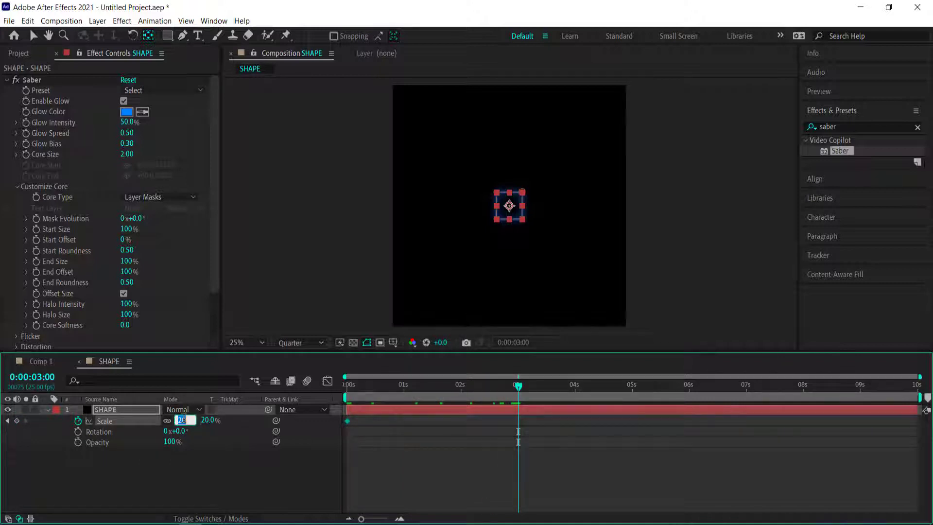
pyautogui.write('120')
pyautogui.press('Return')
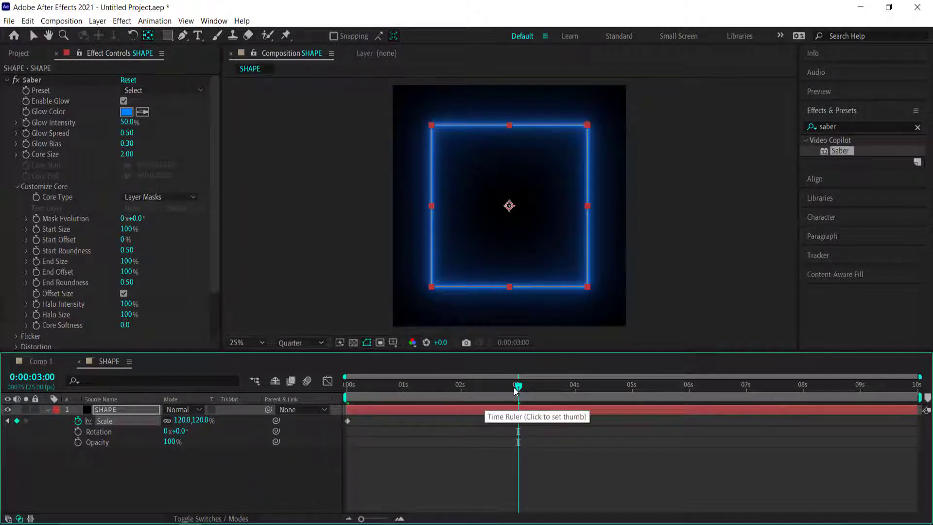
pyautogui.press('Home')
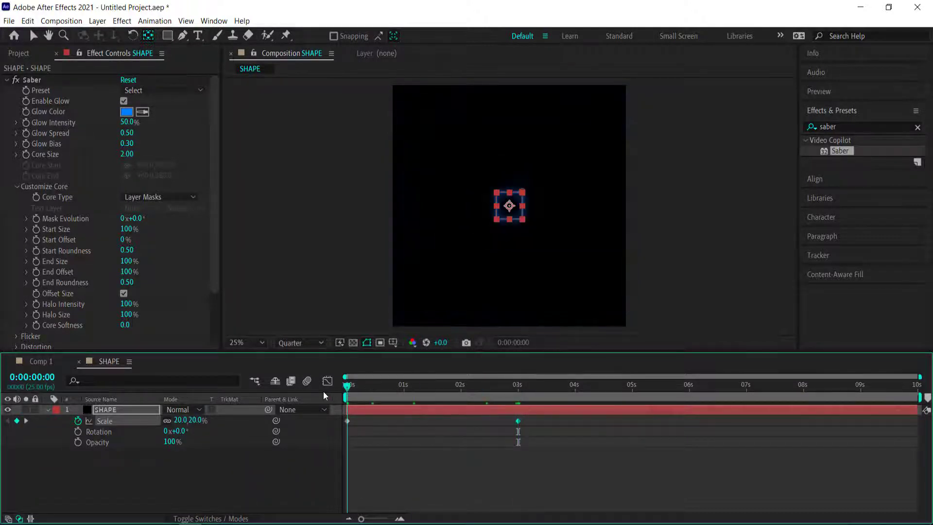
pyautogui.click(77, 431)
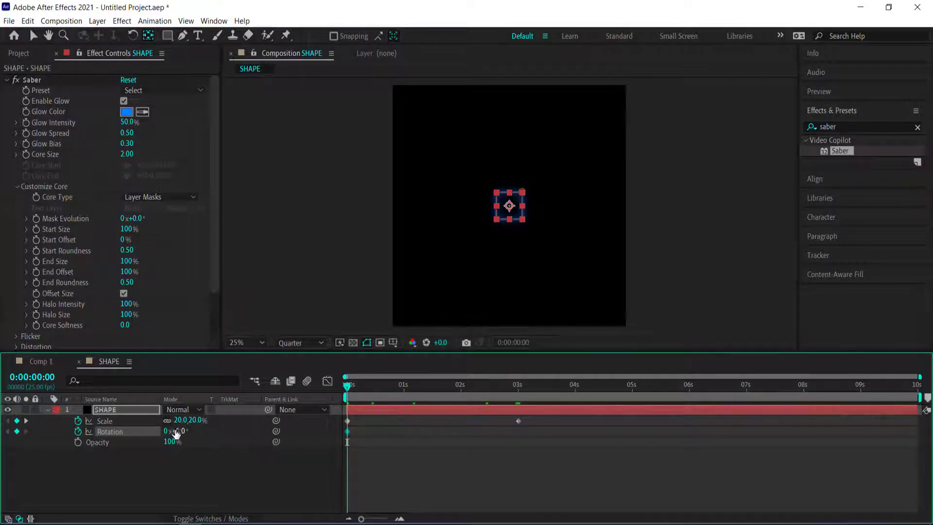
# Set a 90° Rotation keyframe at 3 seconds
pyautogui.moveTo(345, 390); pyautogui.dragTo(521, 393)
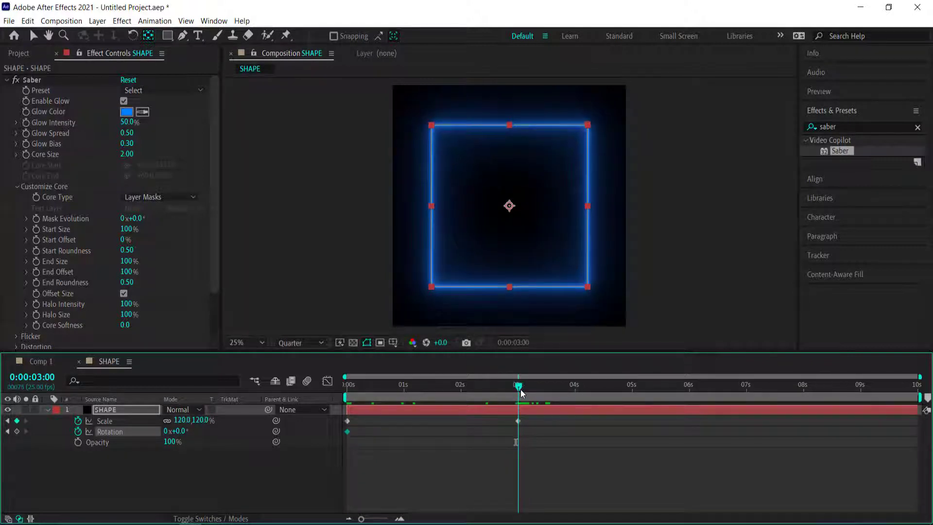
pyautogui.click(179, 432)
pyautogui.write('90')
pyautogui.press('Return')
# Preview the growing, rotating square from the start and scrub around 3 seconds
pyautogui.moveTo(518, 386); pyautogui.dragTo(324, 387)
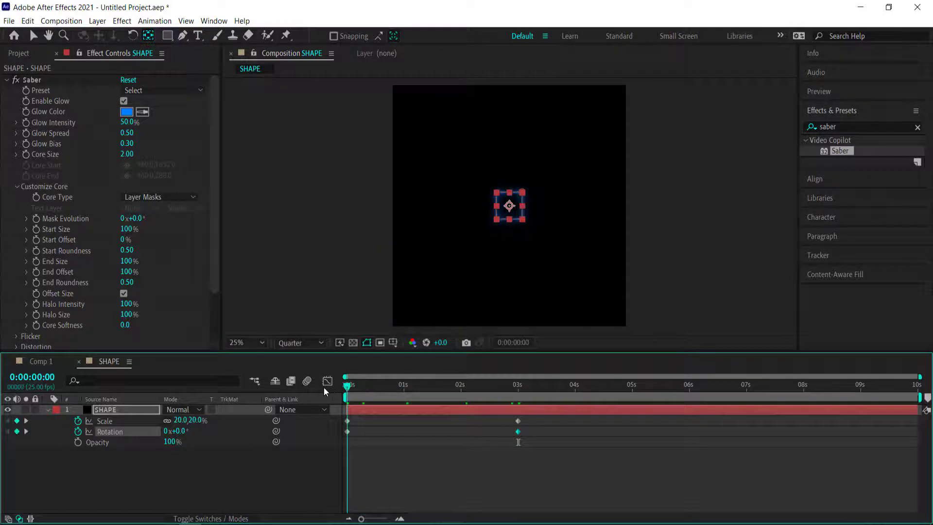
pyautogui.press('space')
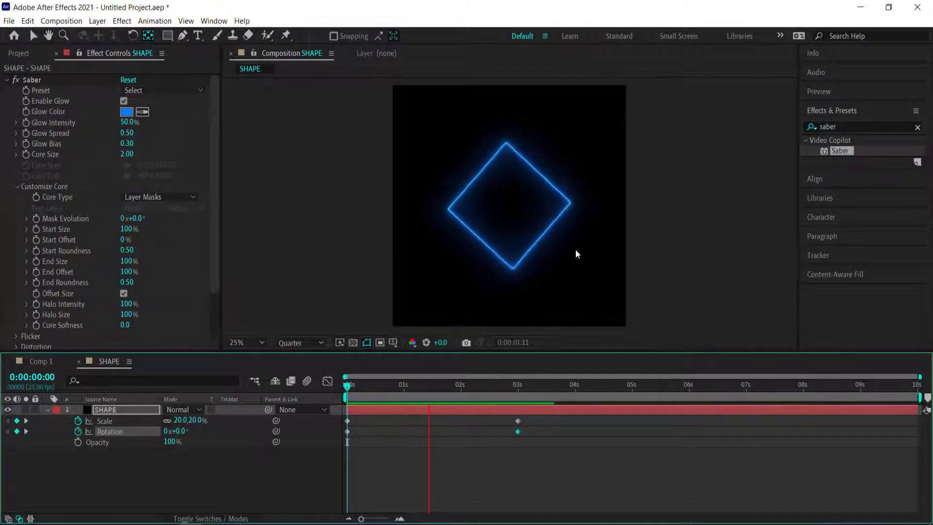
pyautogui.press('space')
pyautogui.press('space')
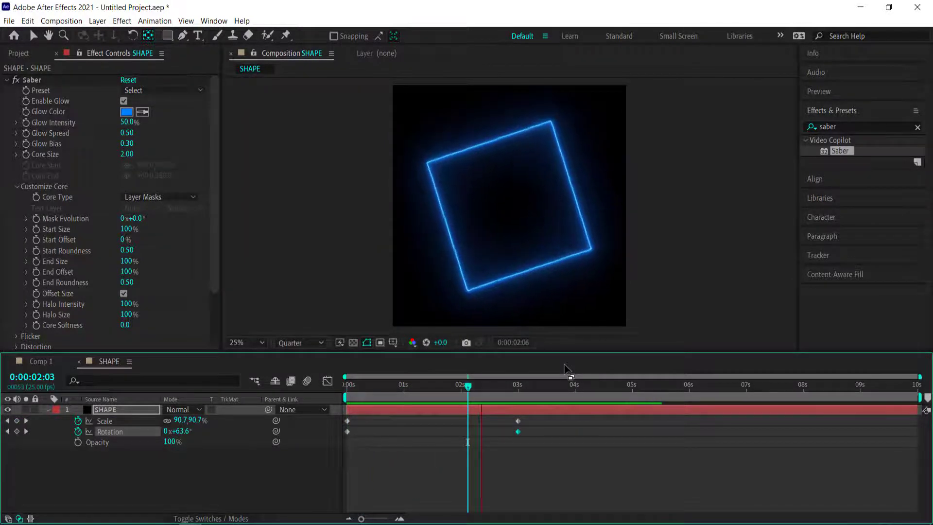
pyautogui.moveTo(527, 386); pyautogui.dragTo(404, 387)
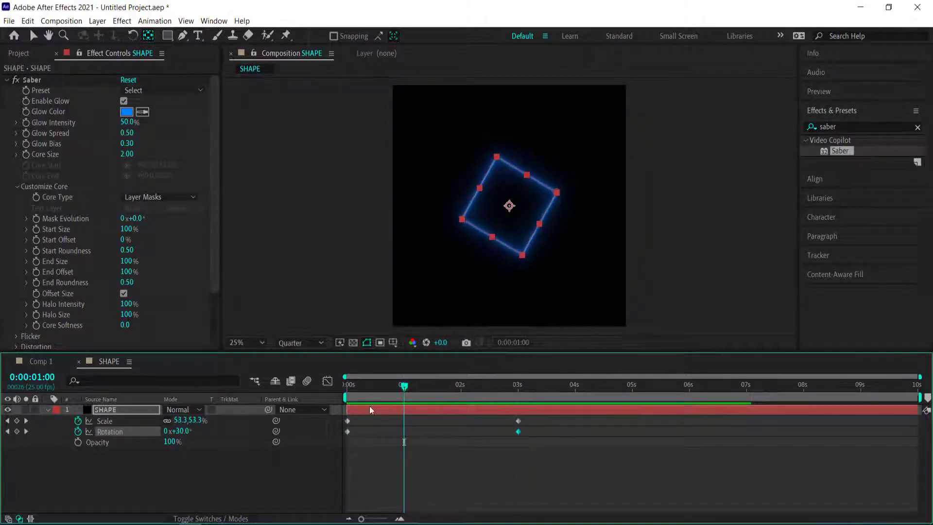
# Keyframe Opacity at 100% for 1–2 s and 0% at 0 s and 3 s
pyautogui.click(78, 442)
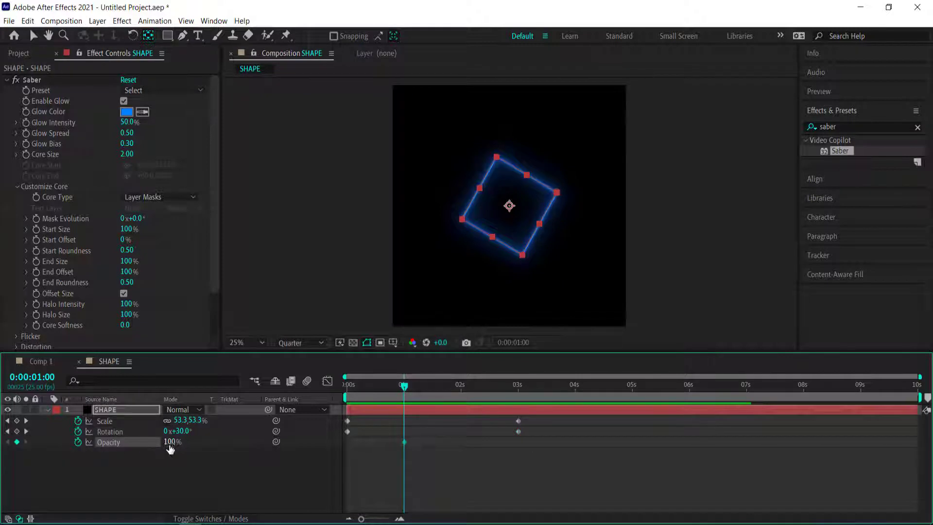
pyautogui.moveTo(404, 386); pyautogui.dragTo(461, 392)
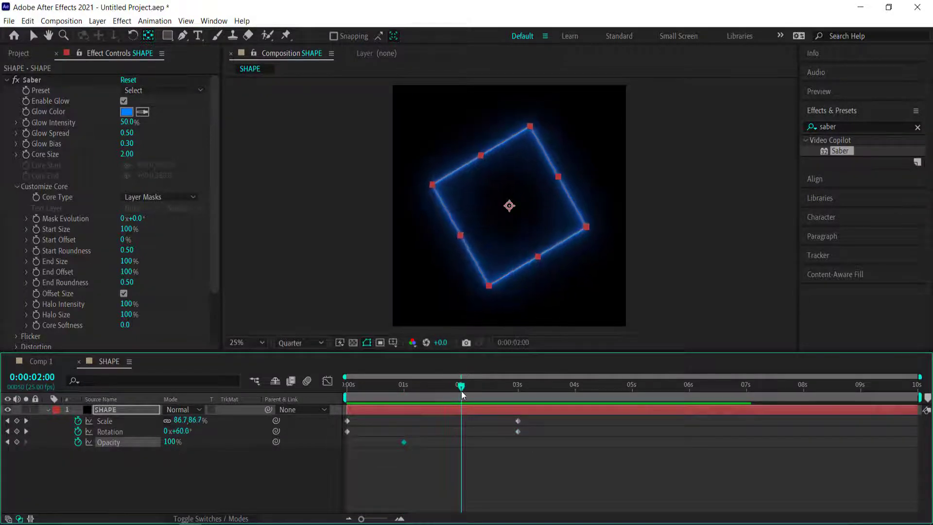
pyautogui.click(17, 443)
pyautogui.moveTo(462, 392); pyautogui.dragTo(347, 386)
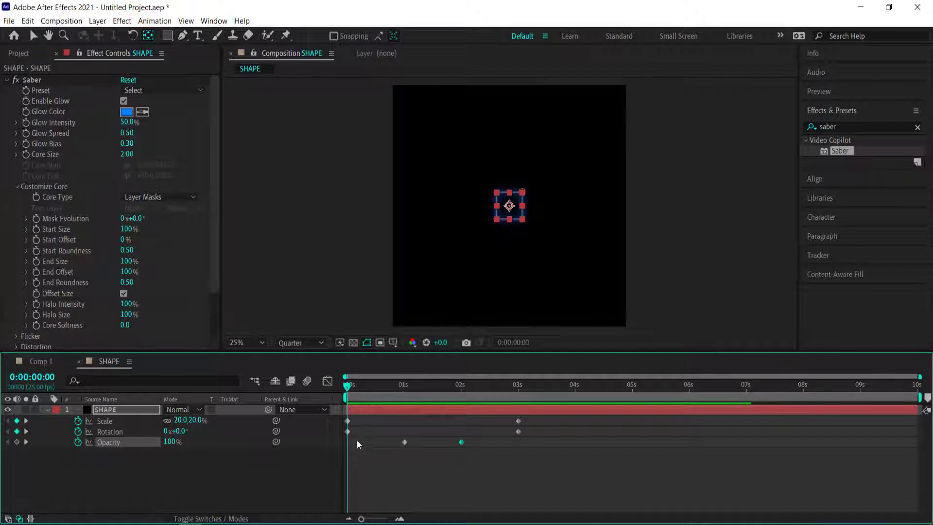
pyautogui.click(168, 442)
pyautogui.write('0')
pyautogui.press('Return')
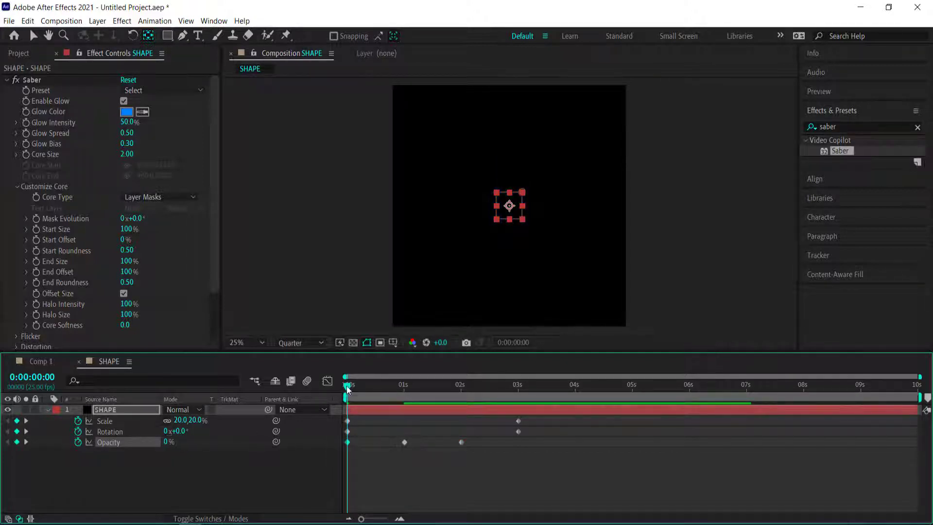
pyautogui.click(508, 385)
pyautogui.click(517, 386)
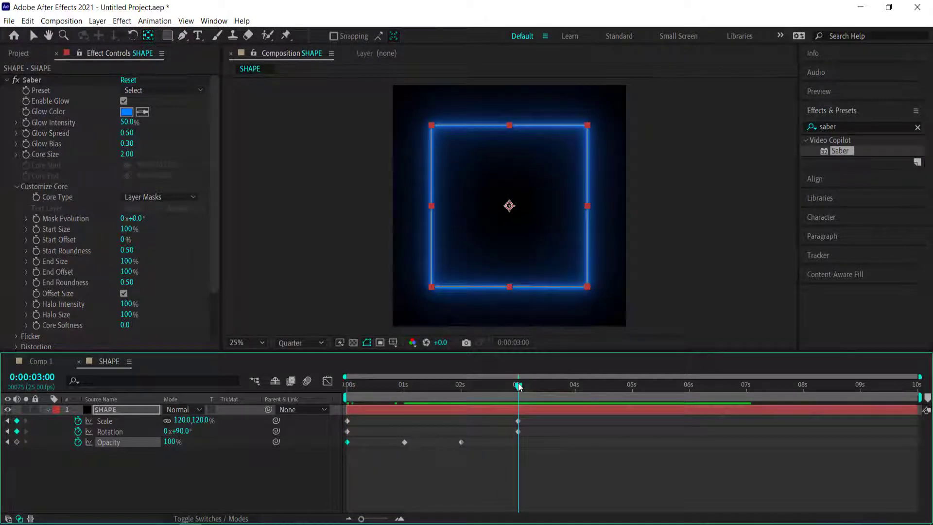
pyautogui.click(173, 442)
pyautogui.press('Return')
# Preview and scrub the fading square, then select all its keyframes
pyautogui.moveTo(517, 387); pyautogui.dragTo(347, 387)
pyautogui.press('space')
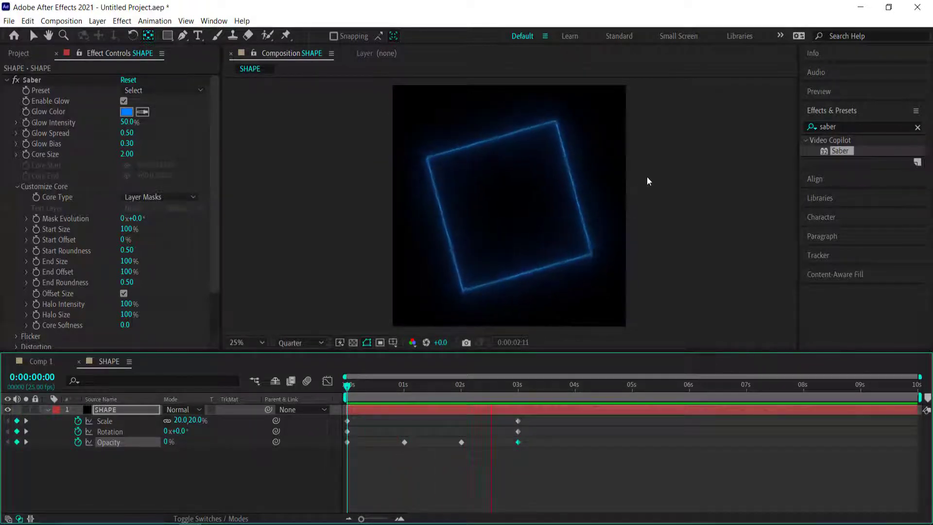
pyautogui.click(517, 386)
pyautogui.moveTo(498, 389); pyautogui.dragTo(331, 392)
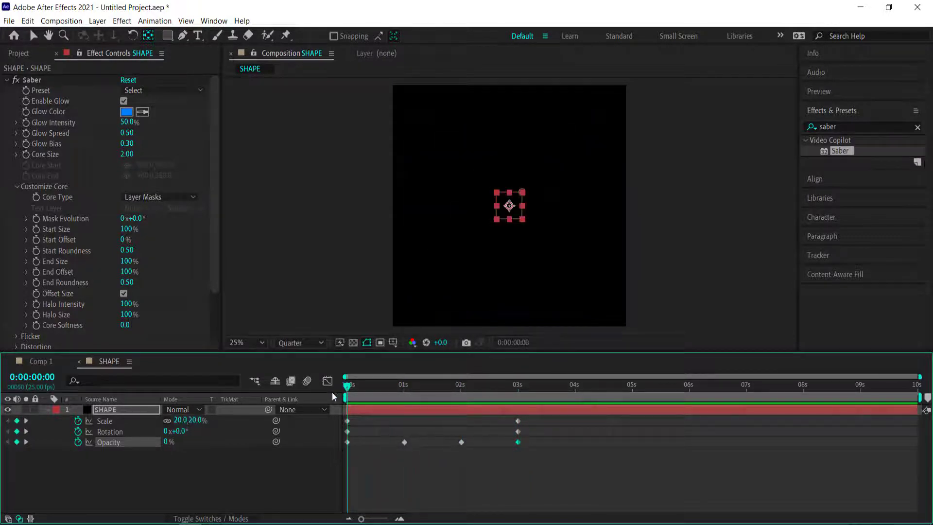
pyautogui.moveTo(543, 419); pyautogui.dragTo(340, 459)
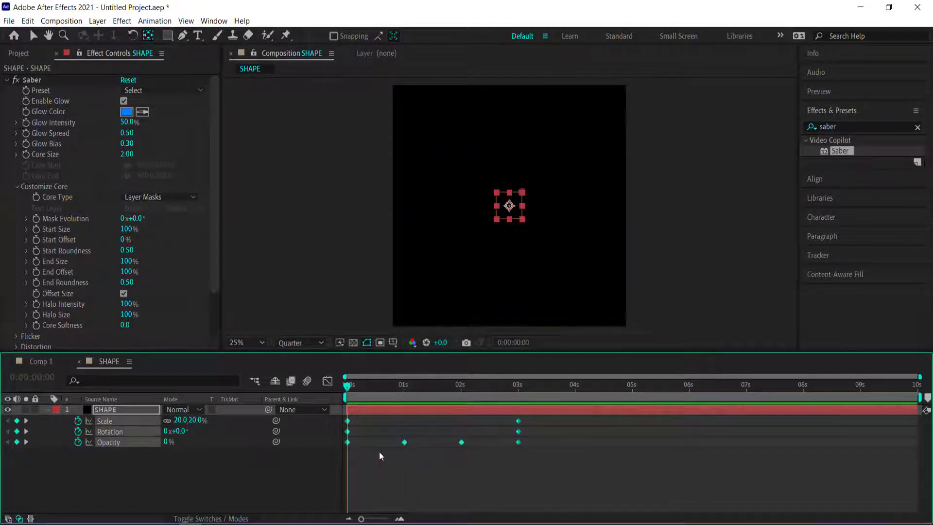
# Apply Easy Ease to the selected keyframes and switch SHAPE's blend mode to Screen
pyautogui.rightClick(520, 441)
pyautogui.moveTo(558, 434)
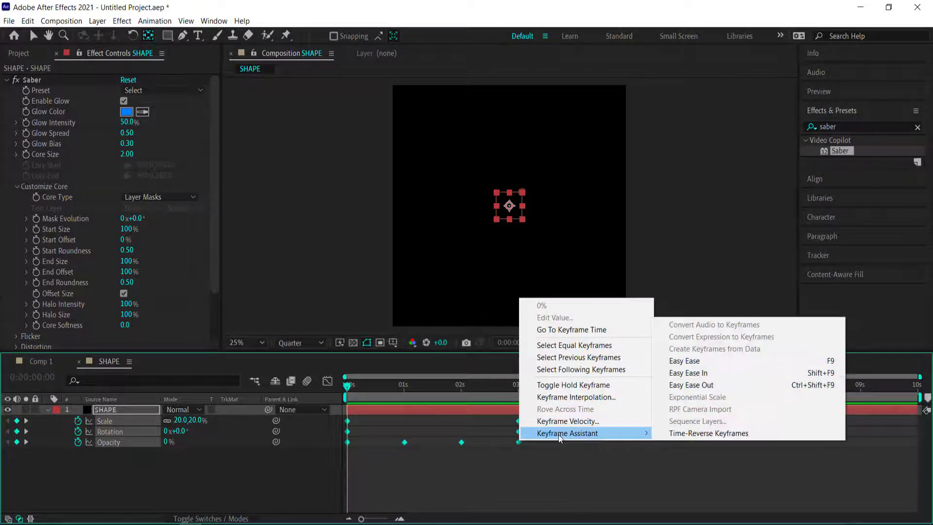
pyautogui.click(700, 363)
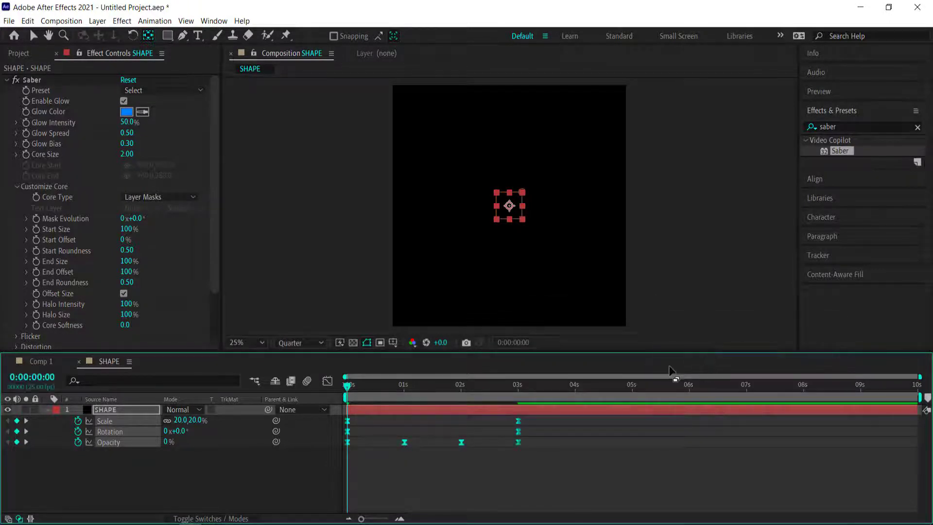
pyautogui.click(186, 412)
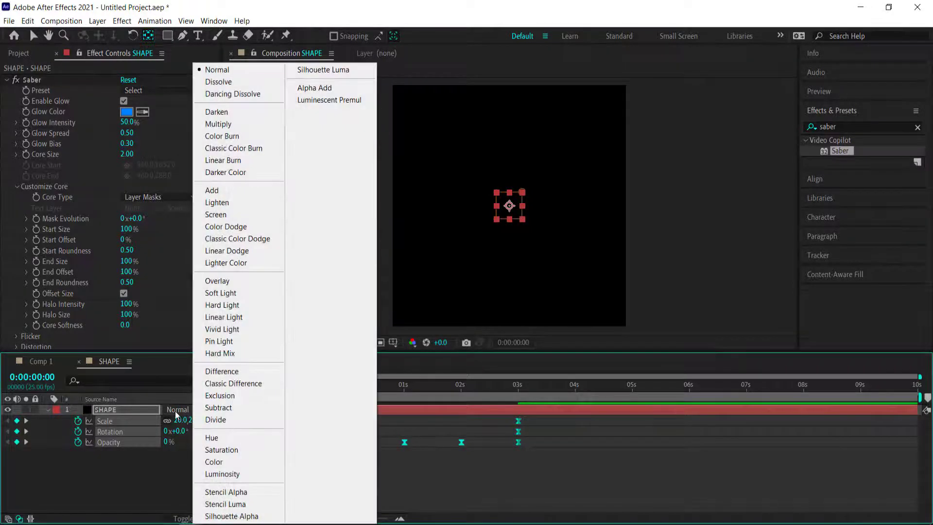
pyautogui.click(235, 214)
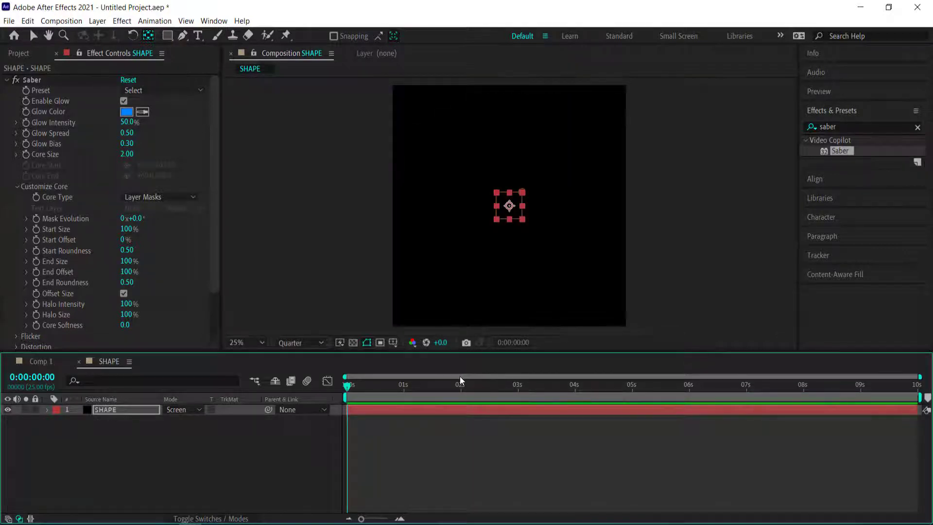
# Duplicate the SHAPE layer twice and shift layers 2 and 1 to start at 1 and 2 seconds
pyautogui.click(127, 428)
pyautogui.click(124, 411)
pyautogui.hotkey('ctrl', 'd')
pyautogui.hotkey('ctrl', 'd')
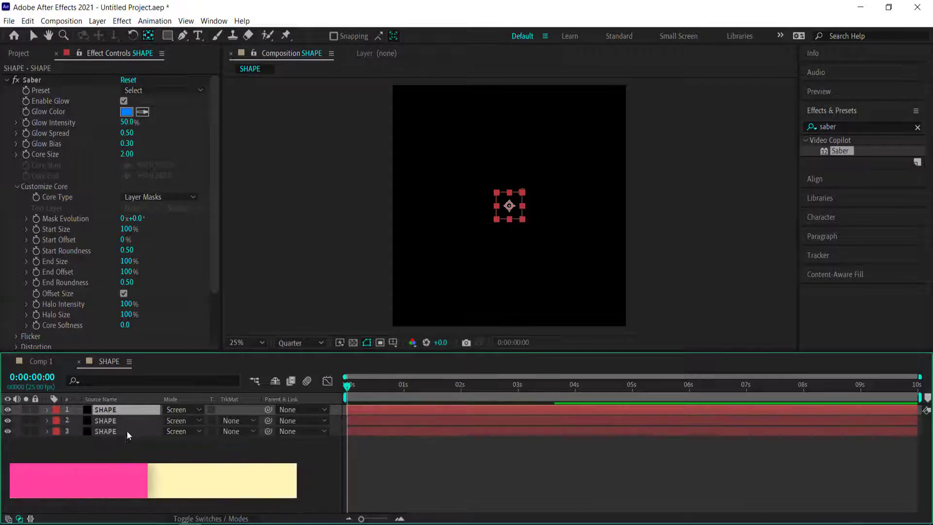
pyautogui.click(363, 421)
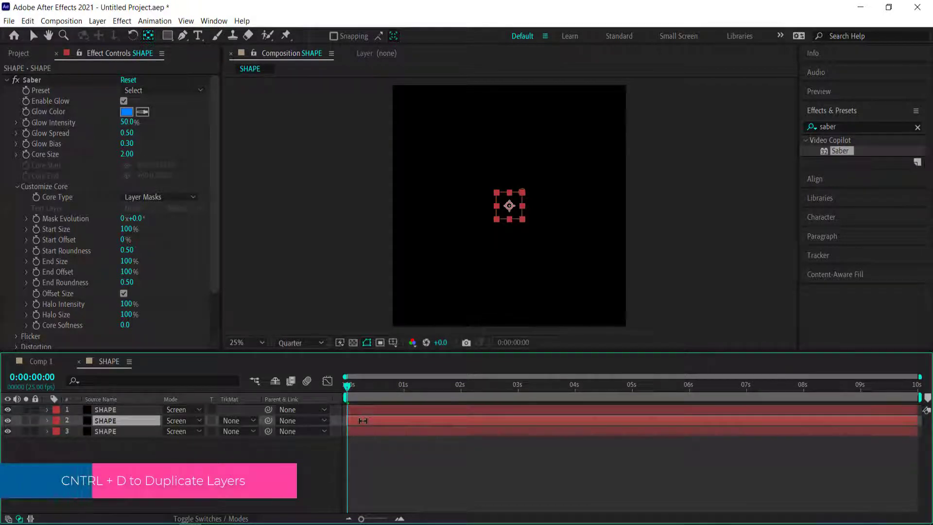
pyautogui.moveTo(363, 421); pyautogui.dragTo(419, 421)
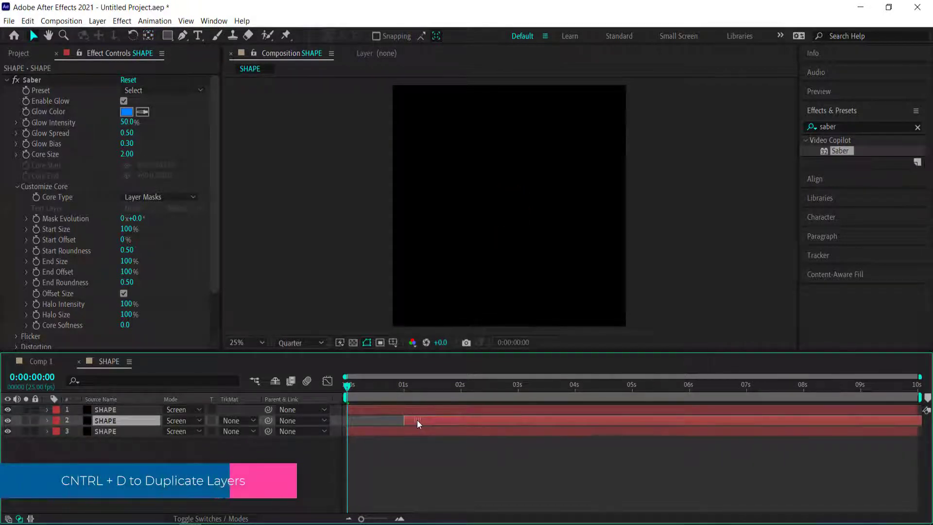
pyautogui.moveTo(348, 410); pyautogui.dragTo(482, 410)
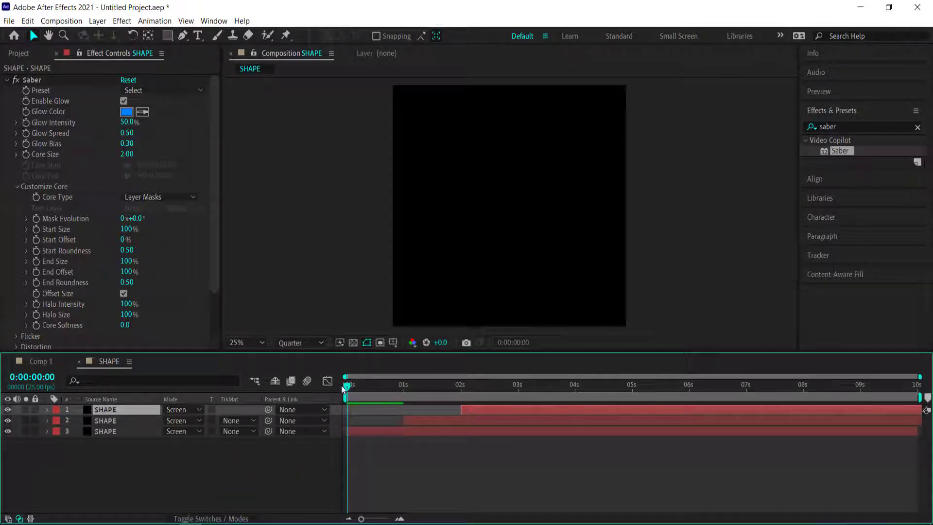
# Preview the staggered squares, select the third layer, and copy red #FF4848 from the palette
pyautogui.moveTo(346, 386); pyautogui.dragTo(370, 386)
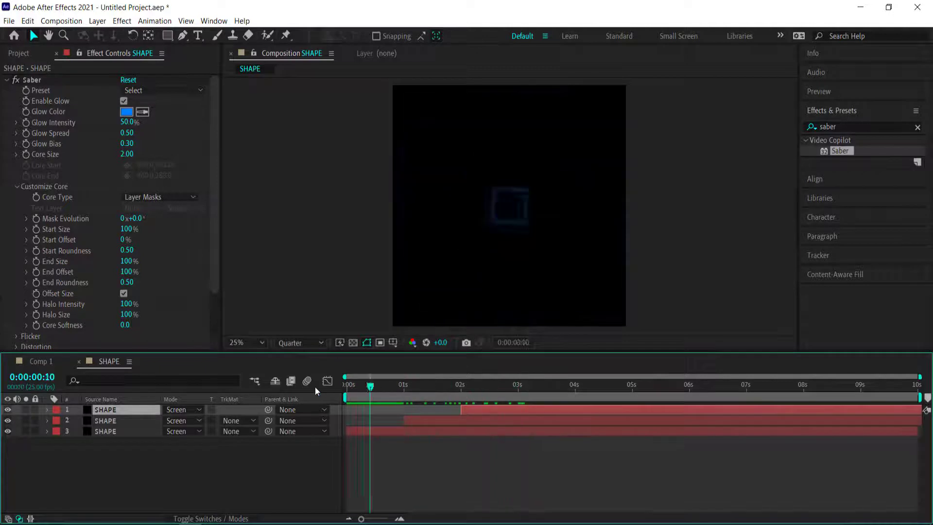
pyautogui.press('space')
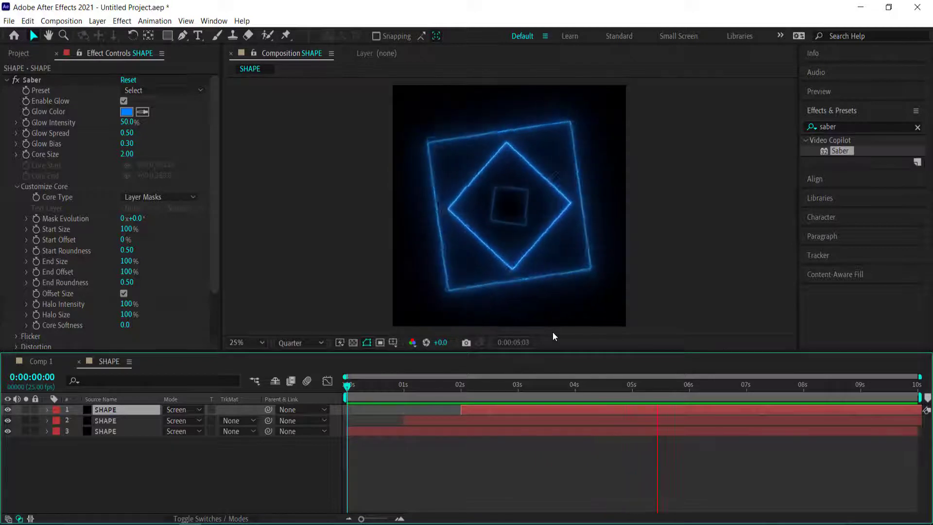
pyautogui.press('space')
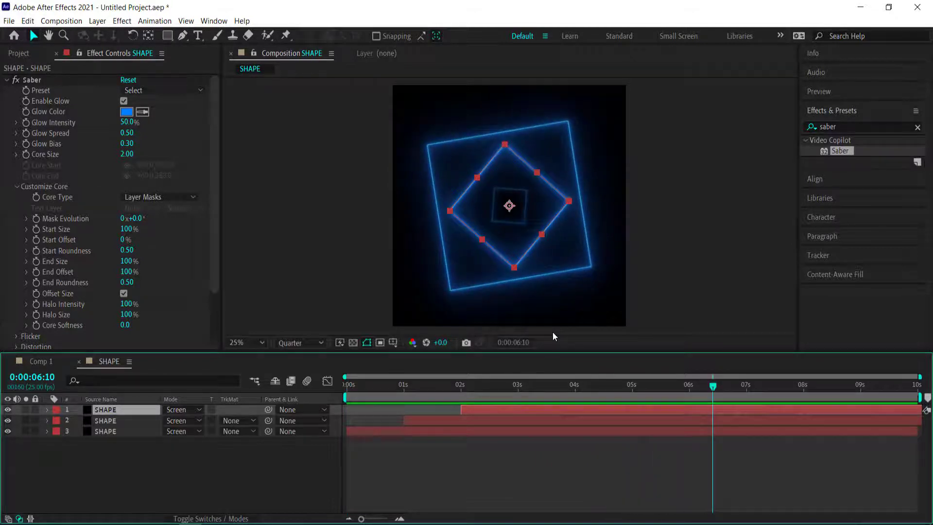
pyautogui.click(128, 431)
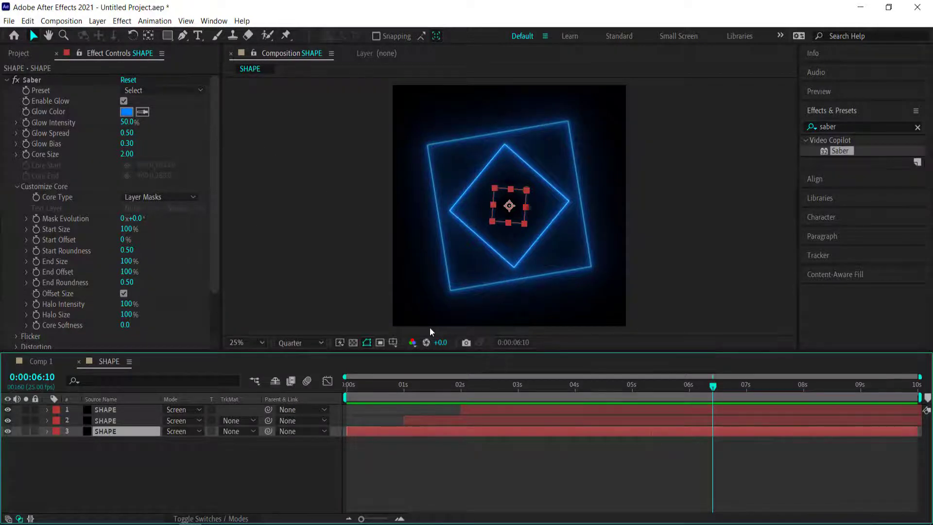
pyautogui.hotkey('alt', 'Tab')
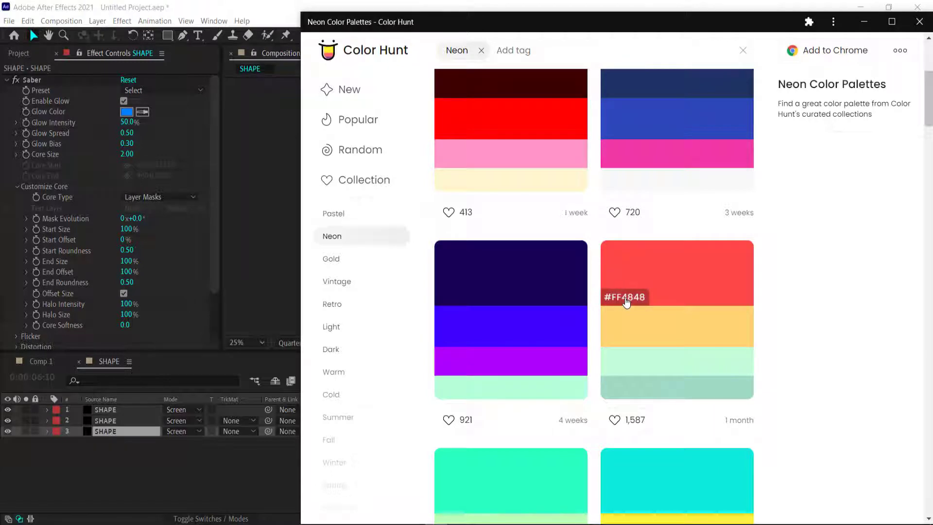
pyautogui.click(626, 303)
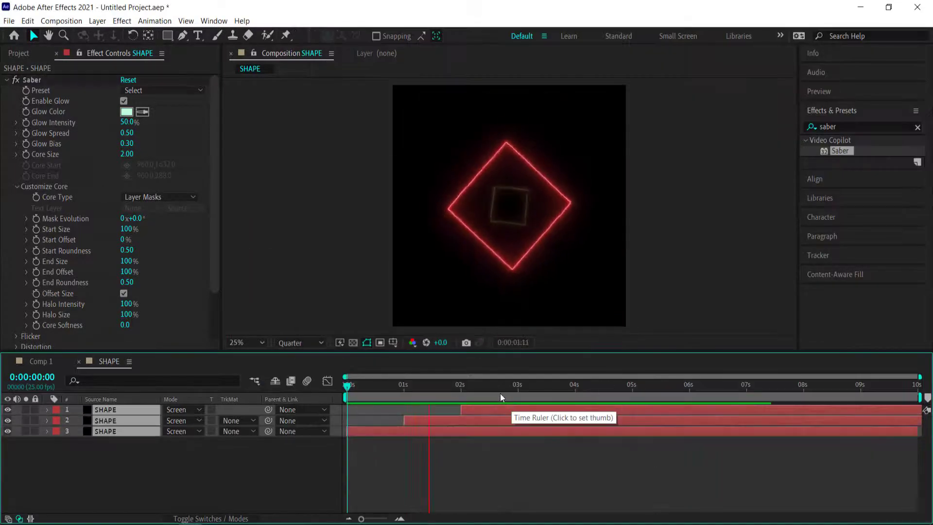
# Reveal all keyframes and select layer 2's two Scale keyframes
pyautogui.press('space')
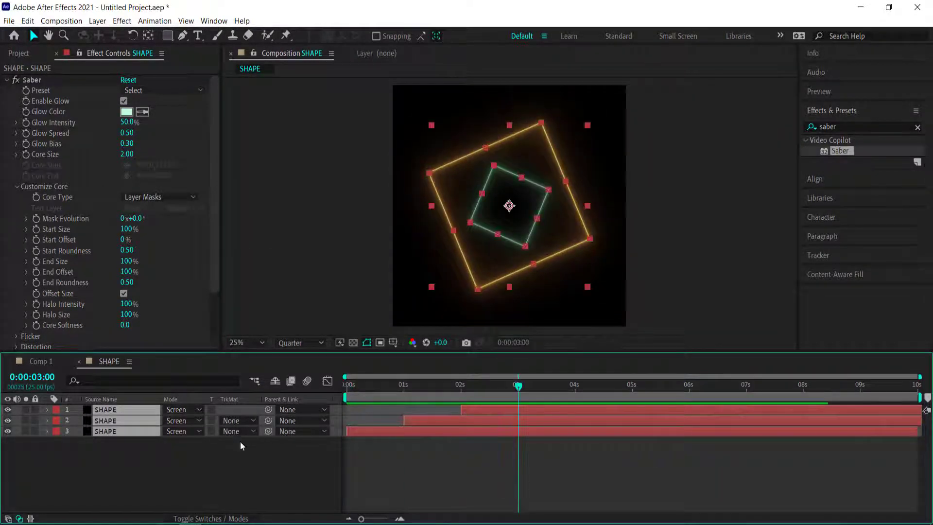
pyautogui.press('u')
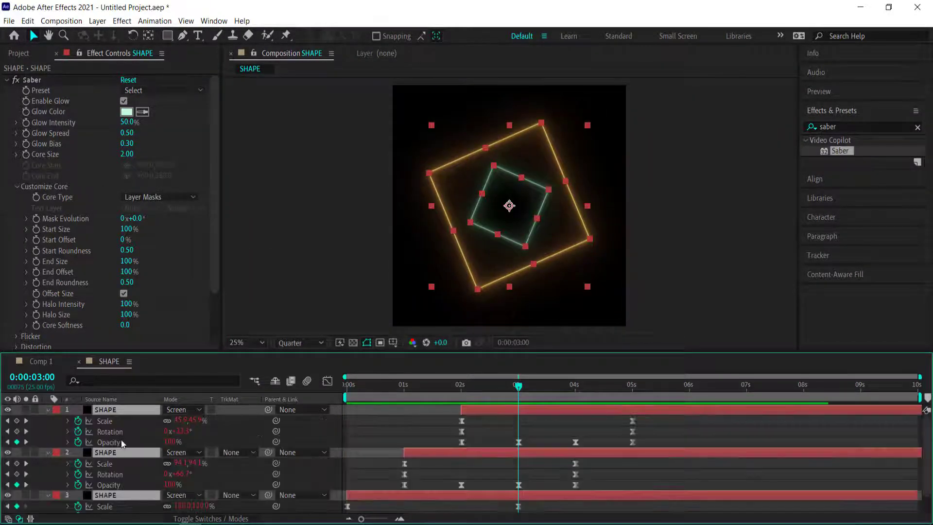
pyautogui.click(528, 386)
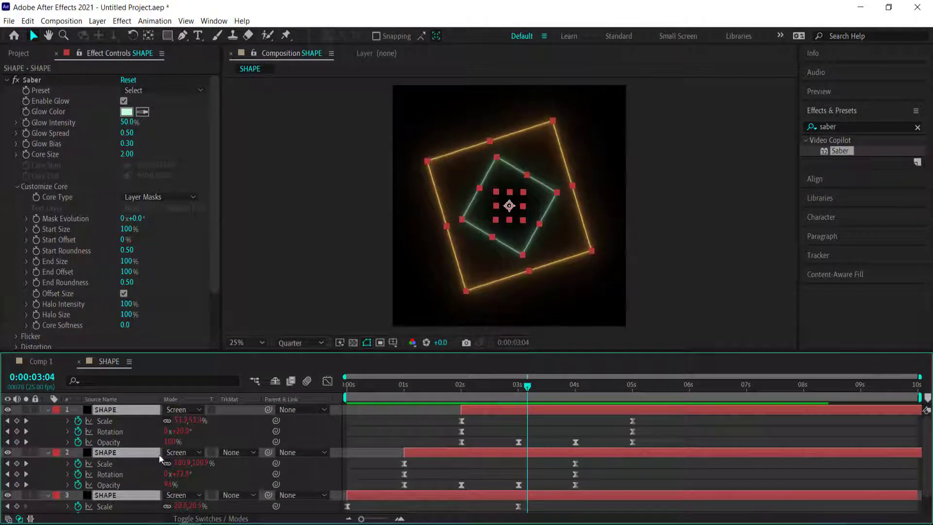
pyautogui.moveTo(587, 462); pyautogui.dragTo(396, 467)
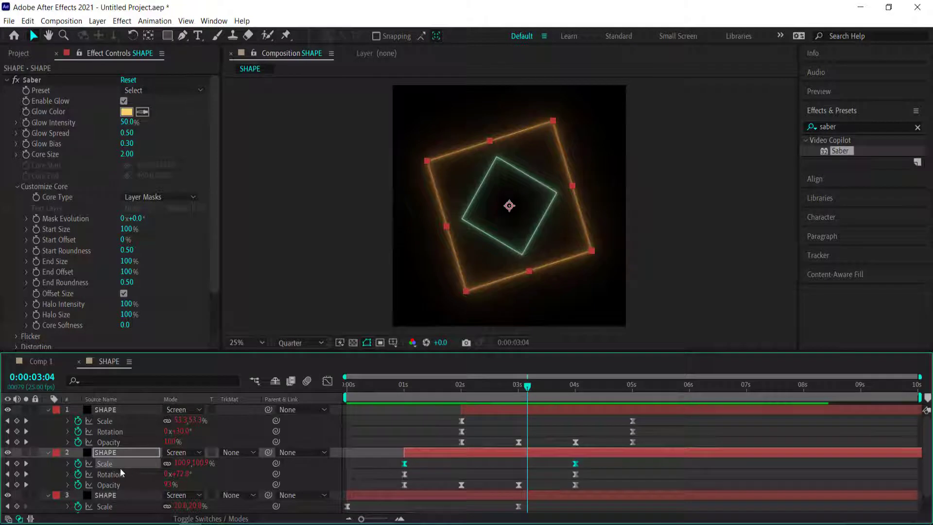
# In the Scale speed graph, increase keyframe influence to sharpen the speed peak
pyautogui.click(328, 381)
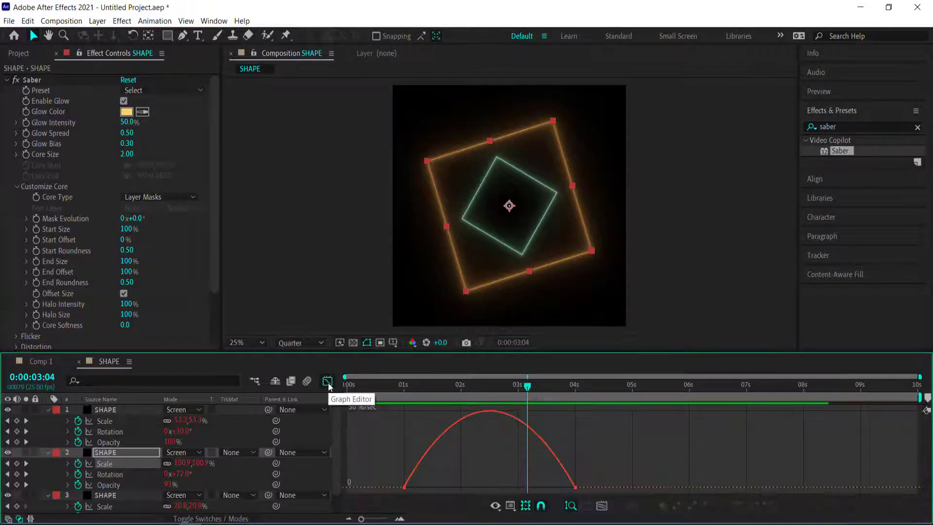
pyautogui.click(510, 506)
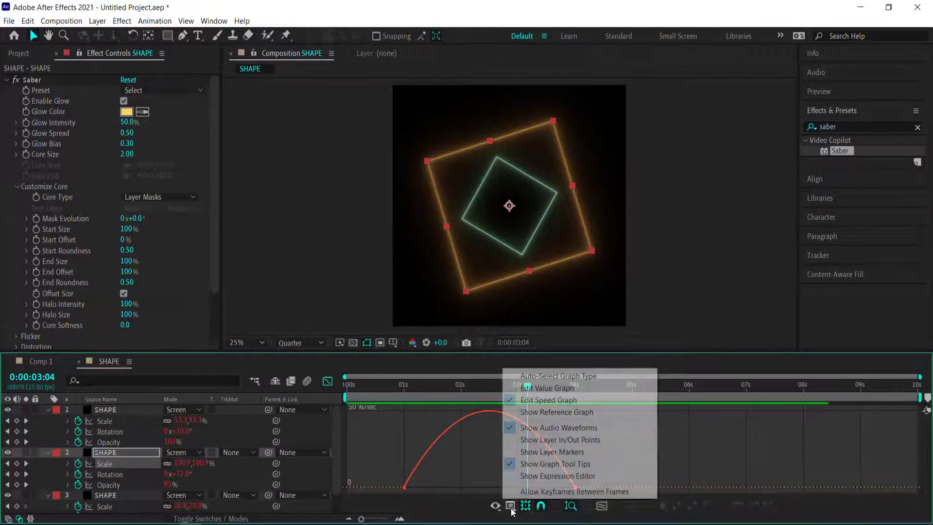
pyautogui.click(536, 407)
pyautogui.moveTo(396, 470); pyautogui.dragTo(589, 497)
pyautogui.moveTo(516, 491); pyautogui.dragTo(492, 487)
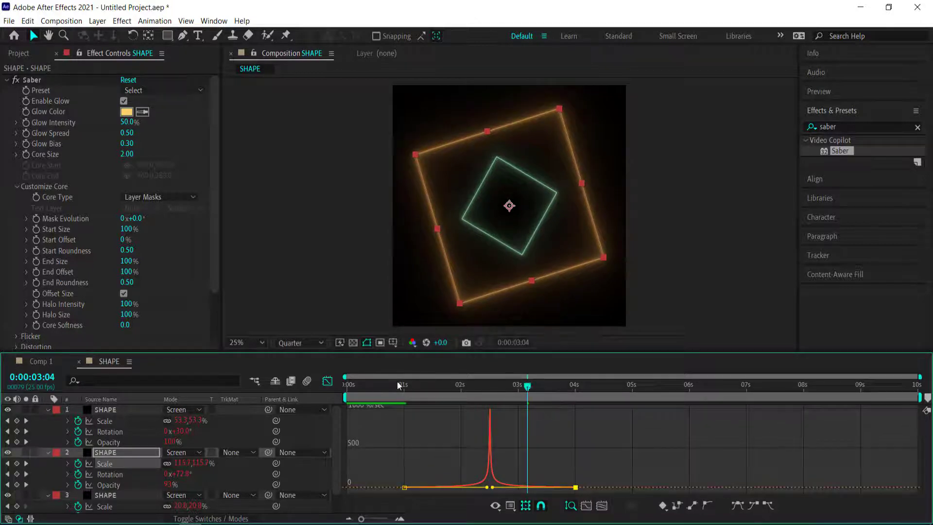
pyautogui.click(328, 381)
pyautogui.press('Home')
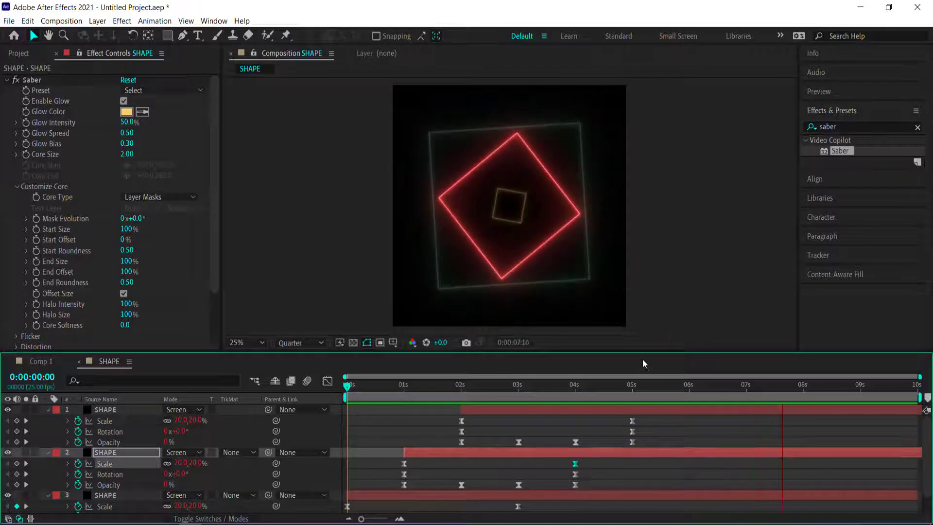
# Steepen layer 1's Scale speed curve in the Graph Editor for a sharp early peak
pyautogui.press('space')
pyautogui.moveTo(648, 419); pyautogui.dragTo(335, 404)
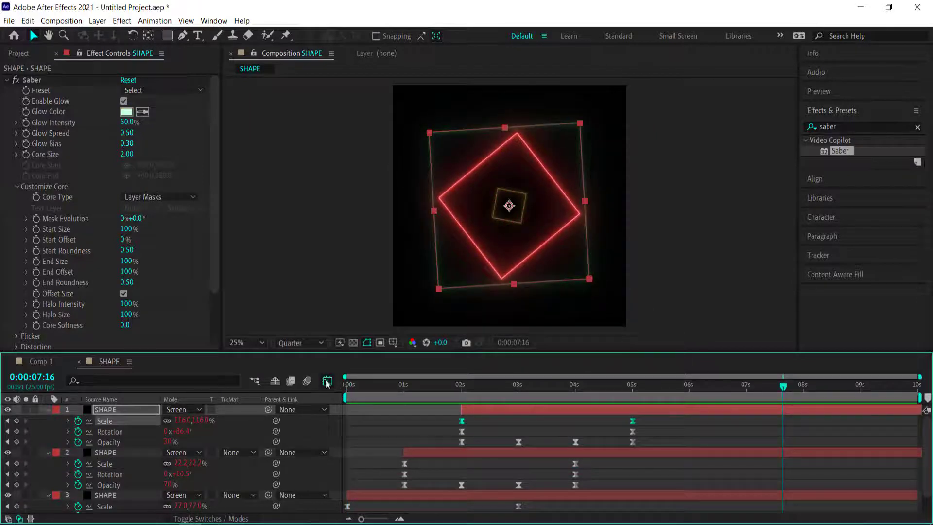
pyautogui.click(327, 382)
pyautogui.moveTo(489, 468); pyautogui.dragTo(607, 454)
pyautogui.click(327, 382)
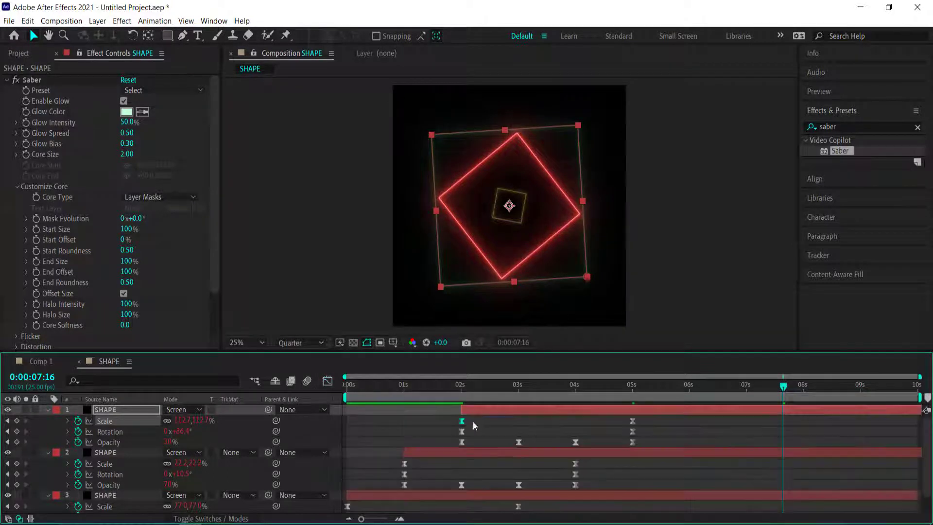
# Give layer 3's Scale speed curve the same steep early peak and ease-out
pyautogui.scroll(-2, 538, 501)
pyautogui.moveTo(540, 483); pyautogui.dragTo(339, 490)
pyautogui.click(327, 382)
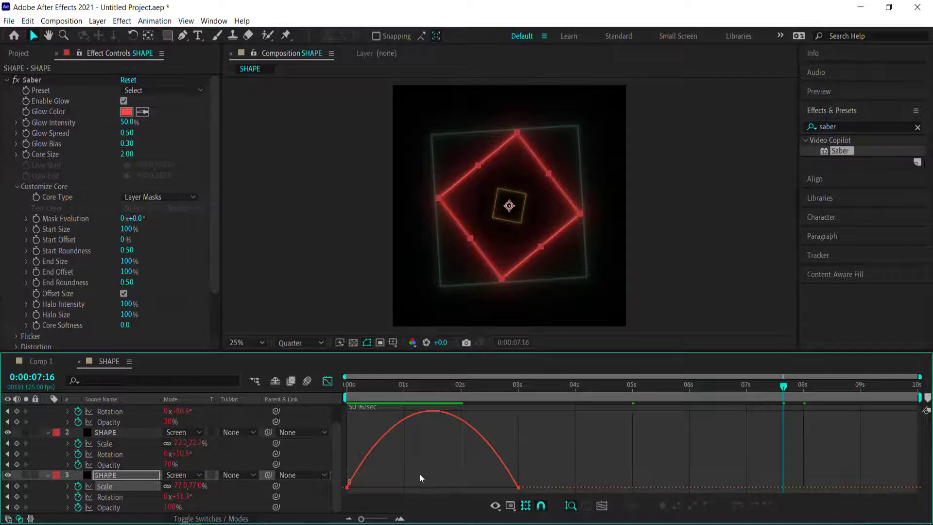
pyautogui.moveTo(419, 474); pyautogui.dragTo(503, 486)
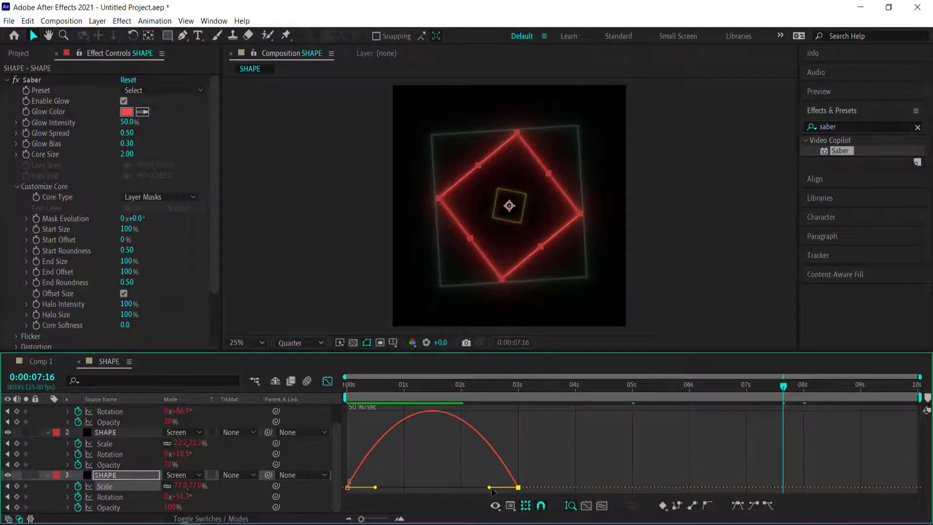
pyautogui.moveTo(436, 488)
pyautogui.mouseDown()
pyautogui.moveTo(399, 487)
pyautogui.moveTo(433, 487)
pyautogui.mouseUp()
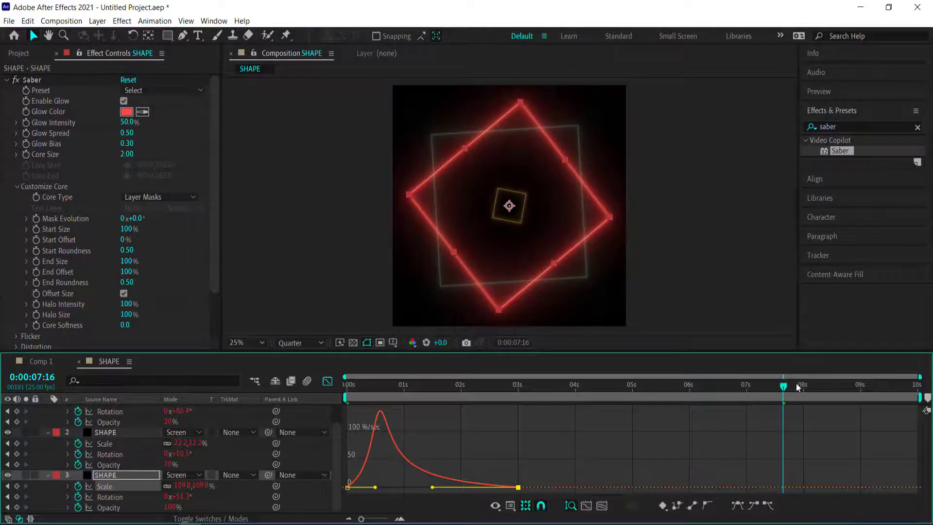
# Preview the Scale animation from the start and scrub to about 2.5 seconds
pyautogui.moveTo(643, 393); pyautogui.dragTo(331, 394)
pyautogui.click(327, 382)
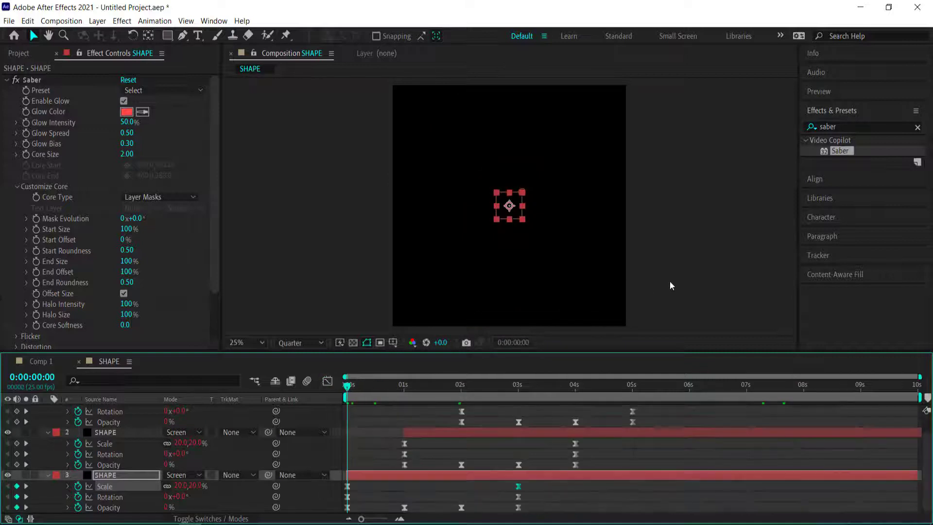
pyautogui.press('space')
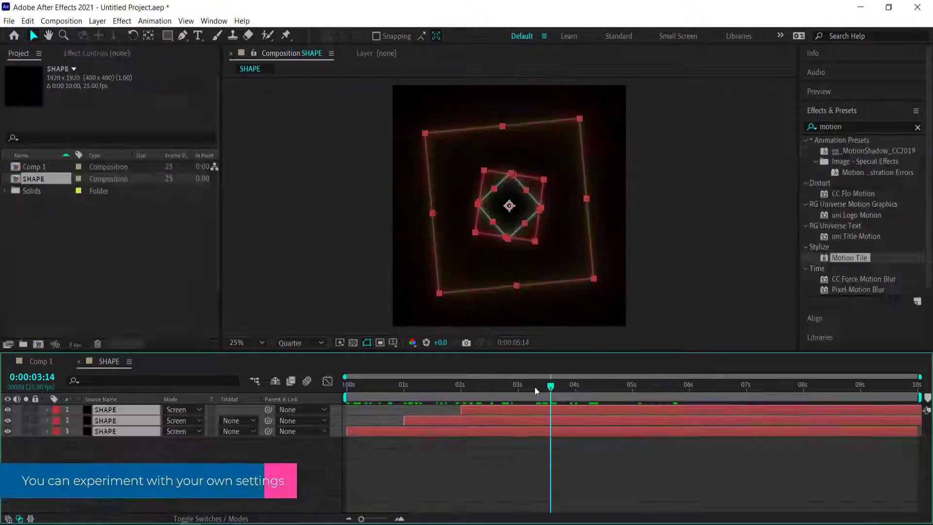
pyautogui.moveTo(534, 387); pyautogui.dragTo(498, 390)
# Drop the SHAPE composition into Comp 1 and set its Scale to 20%
pyautogui.click(39, 361)
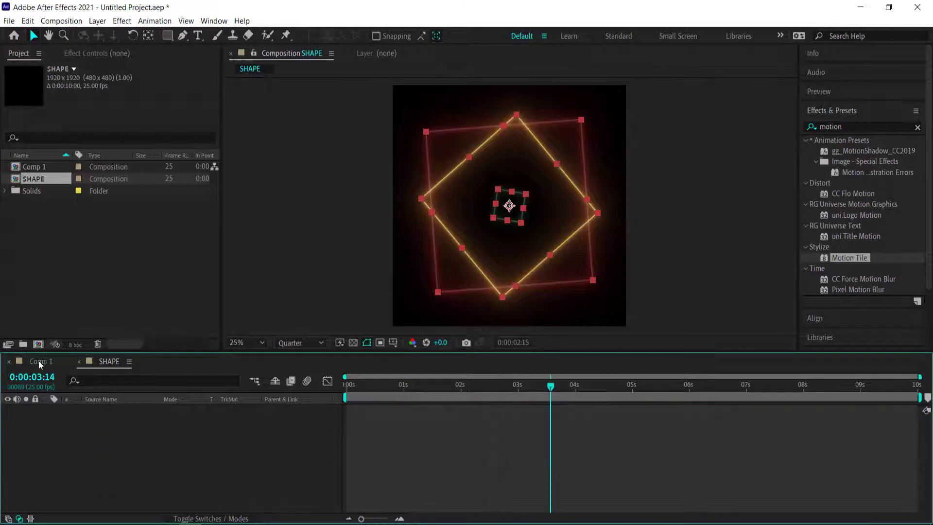
pyautogui.moveTo(36, 183); pyautogui.dragTo(148, 425)
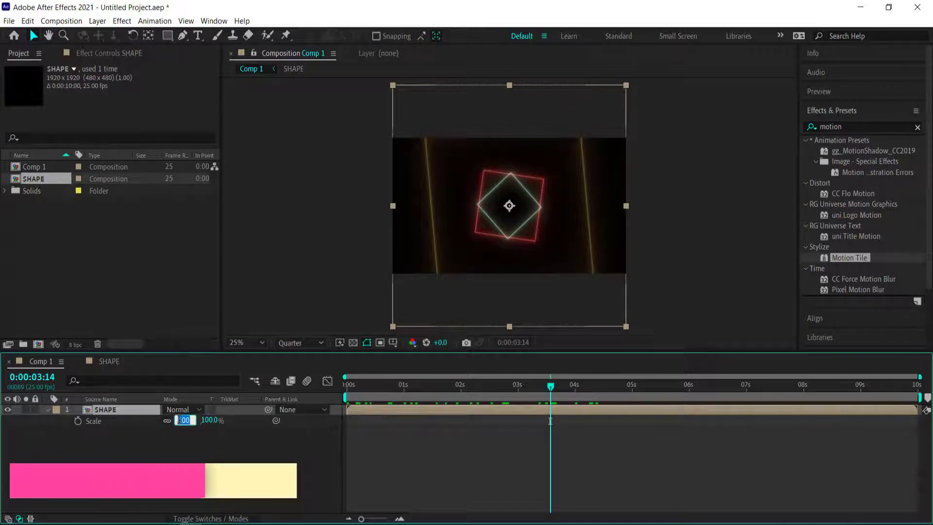
pyautogui.click(180, 420)
pyautogui.write('20')
pyautogui.press('Return')
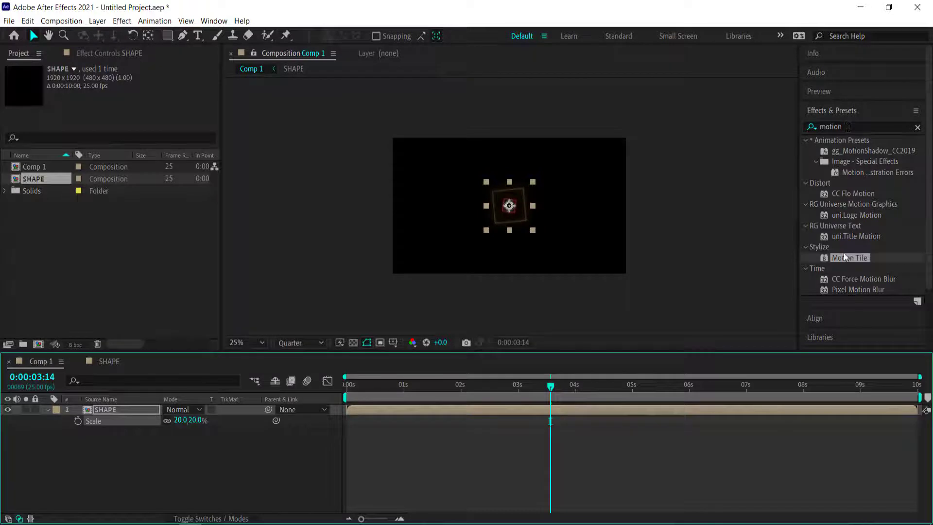
# Apply Motion Tile to SHAPE with 660 output size, 15% scale, mirrored edges and 131° phase
pyautogui.moveTo(844, 253); pyautogui.dragTo(122, 407)
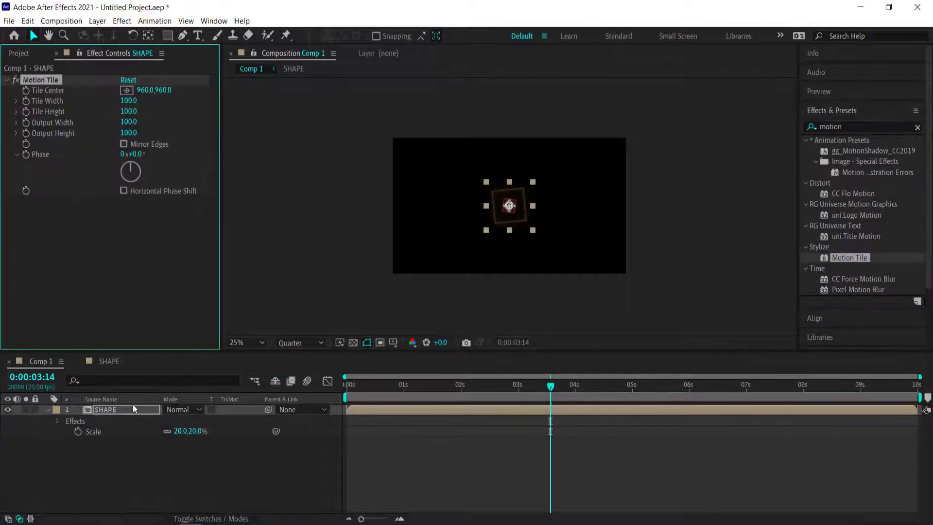
pyautogui.moveTo(128, 132); pyautogui.dragTo(158, 124)
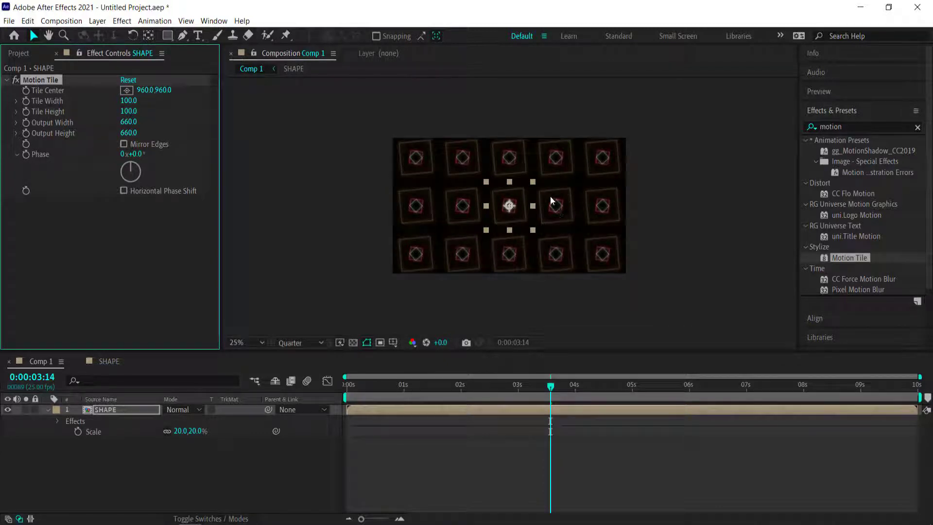
pyautogui.click(181, 431)
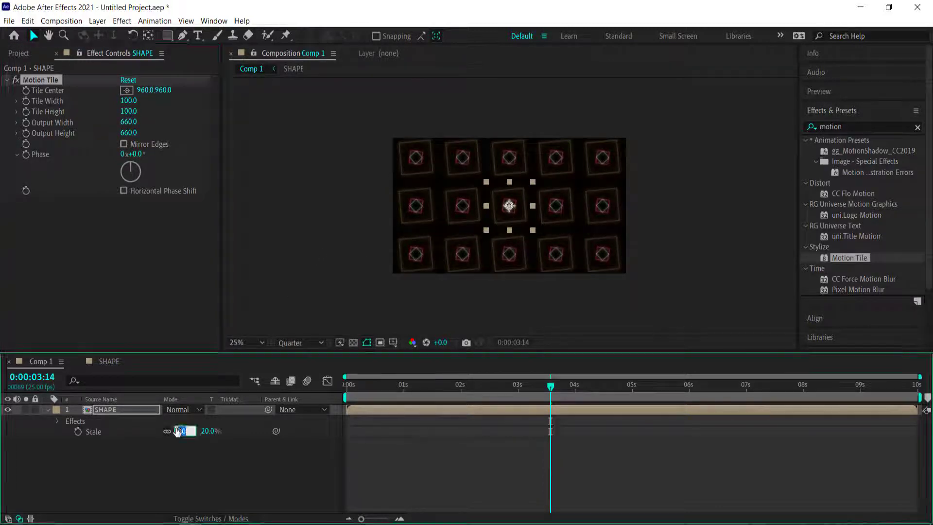
pyautogui.press('Return')
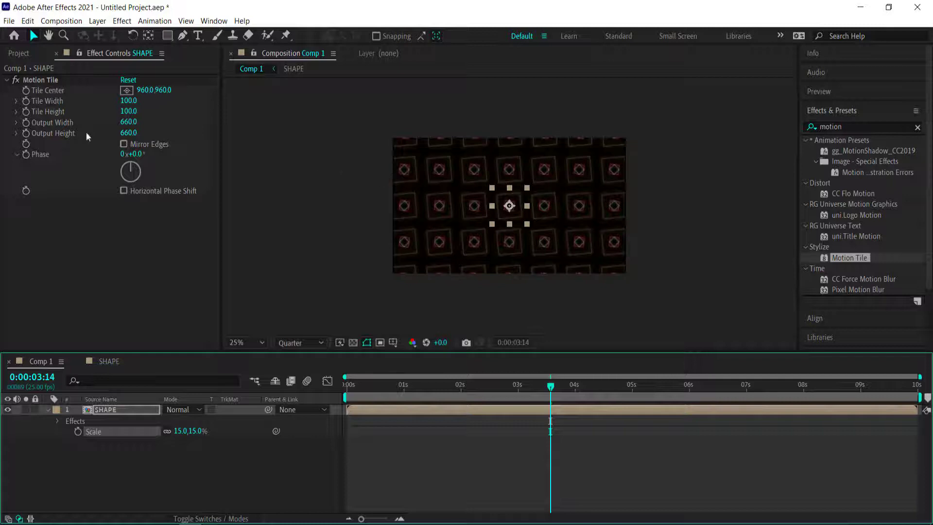
pyautogui.click(124, 144)
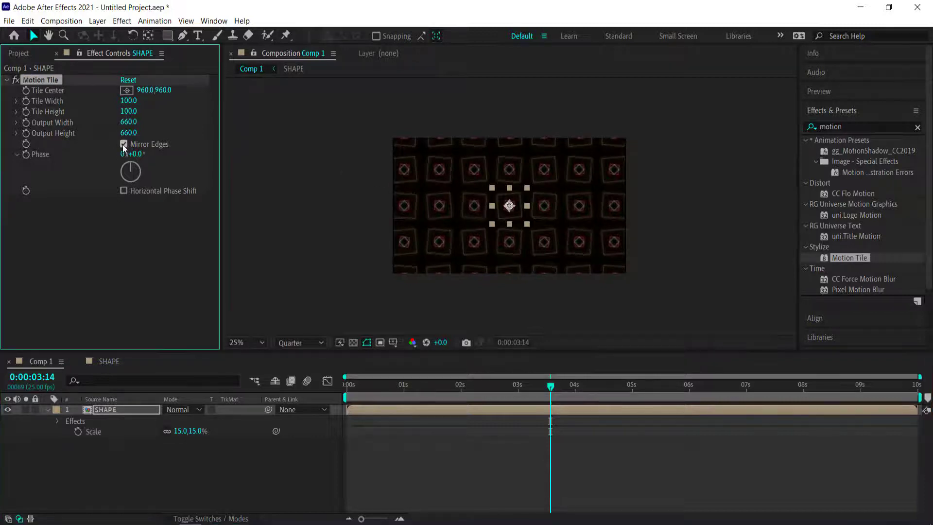
pyautogui.moveTo(138, 157); pyautogui.dragTo(209, 149)
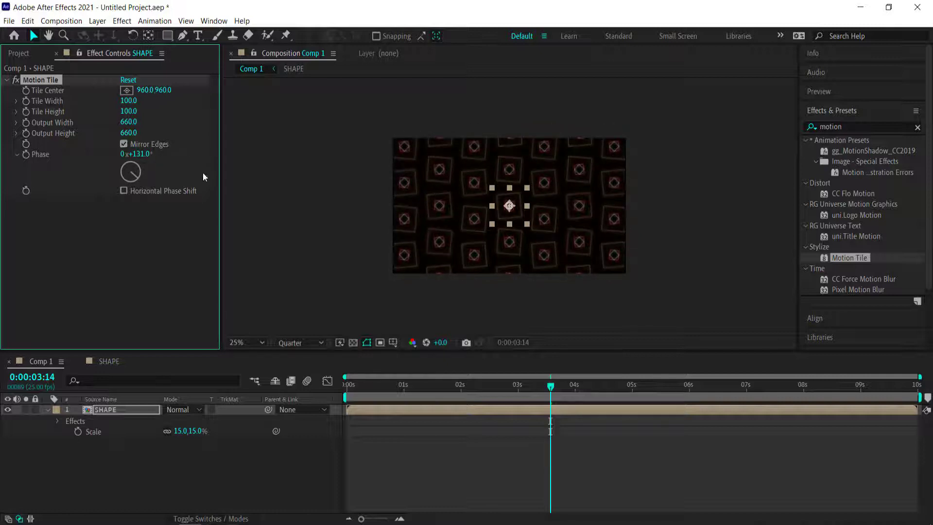
# Preview the tiled grid from near the start, then add a new camera layer
pyautogui.click(150, 465)
pyautogui.press('space')
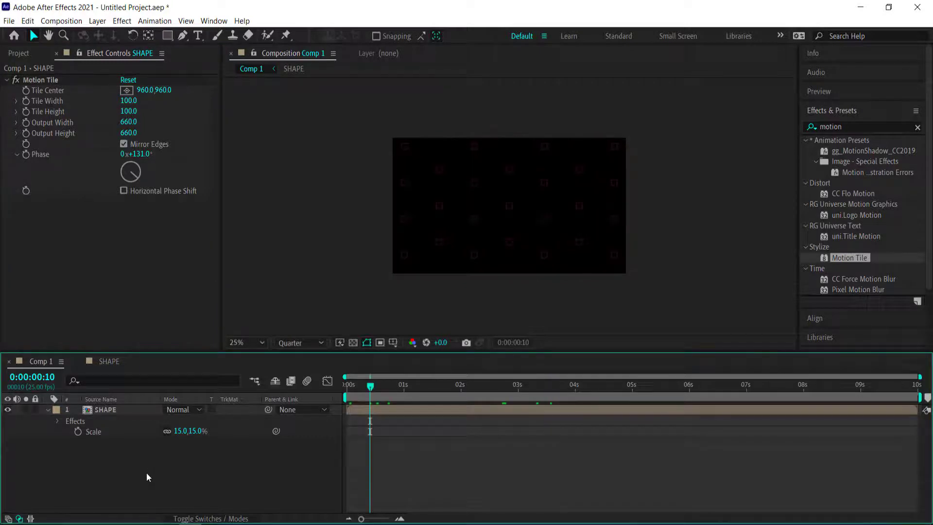
pyautogui.rightClick(146, 477)
pyautogui.moveTo(221, 342)
pyautogui.click(347, 394)
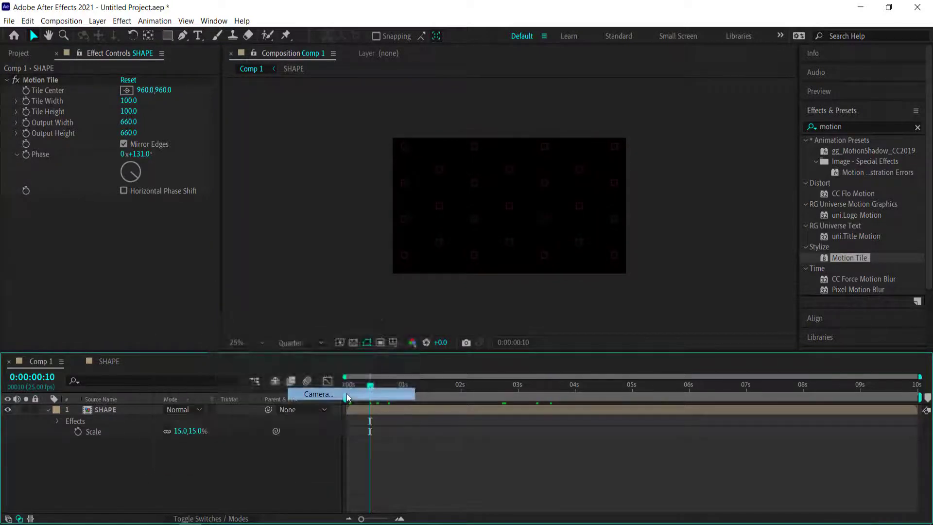
# Confirm Camera 1's settings and make the SHAPE layer 3D
pyautogui.click(544, 382)
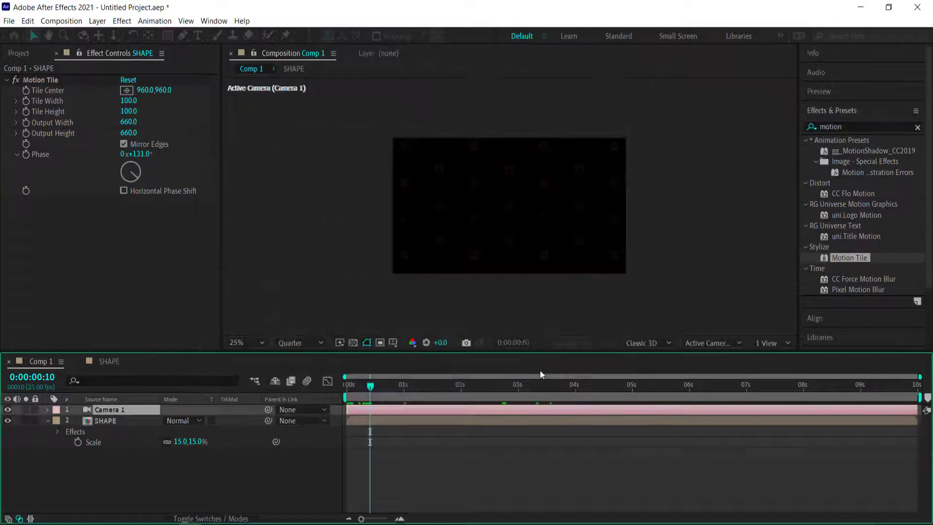
pyautogui.click(202, 518)
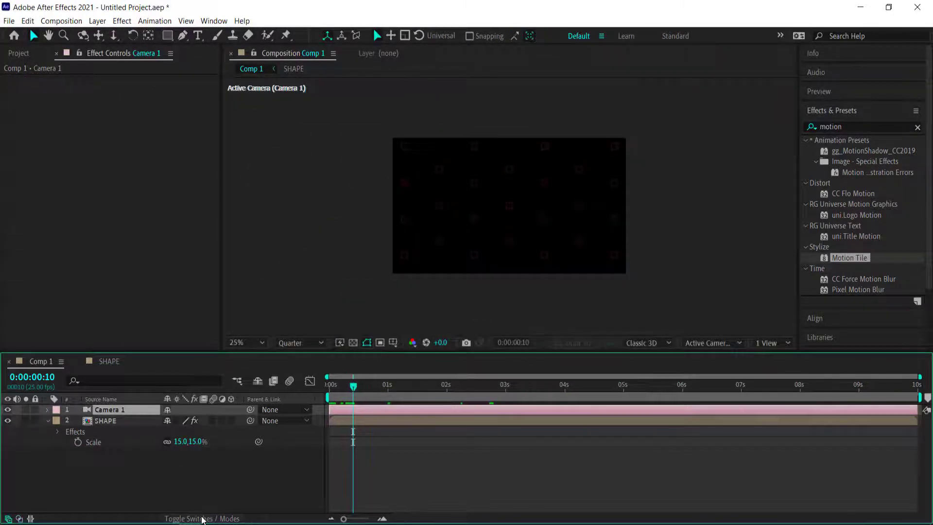
pyautogui.click(231, 421)
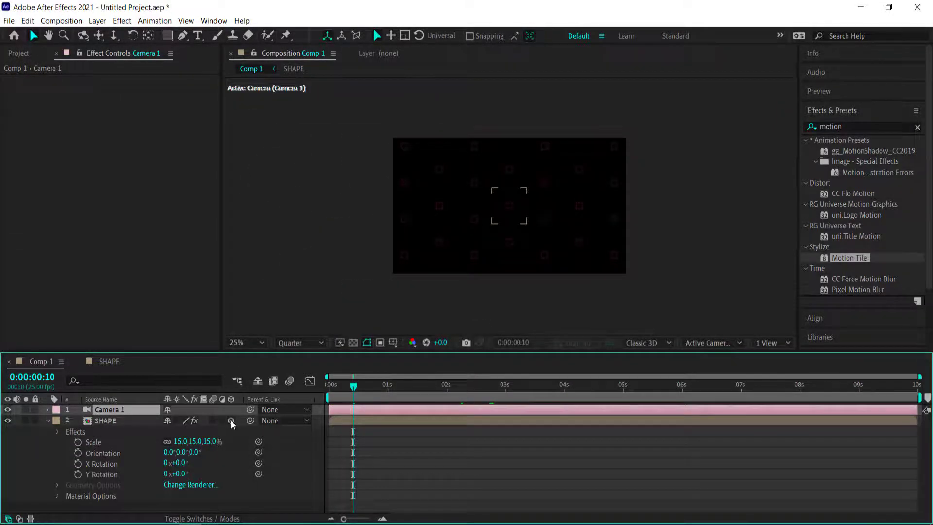
pyautogui.click(105, 421)
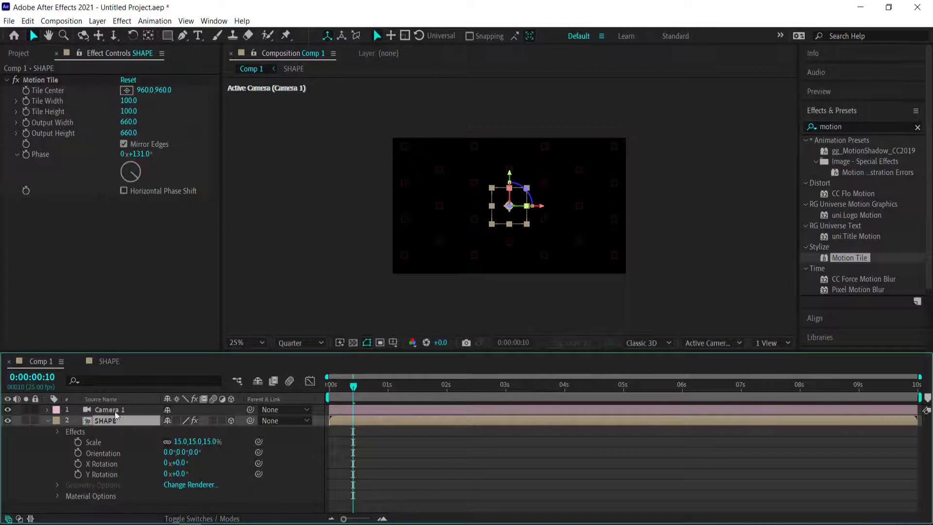
pyautogui.click(108, 411)
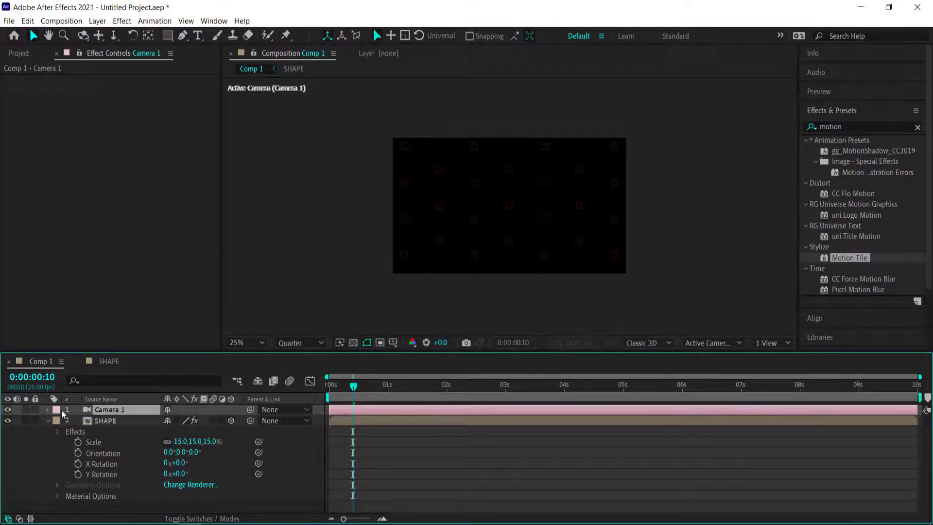
# Set starting keyframes on Camera 1's Point of Interest and Position at 0:00:00:10
pyautogui.click(48, 410)
pyautogui.click(58, 432)
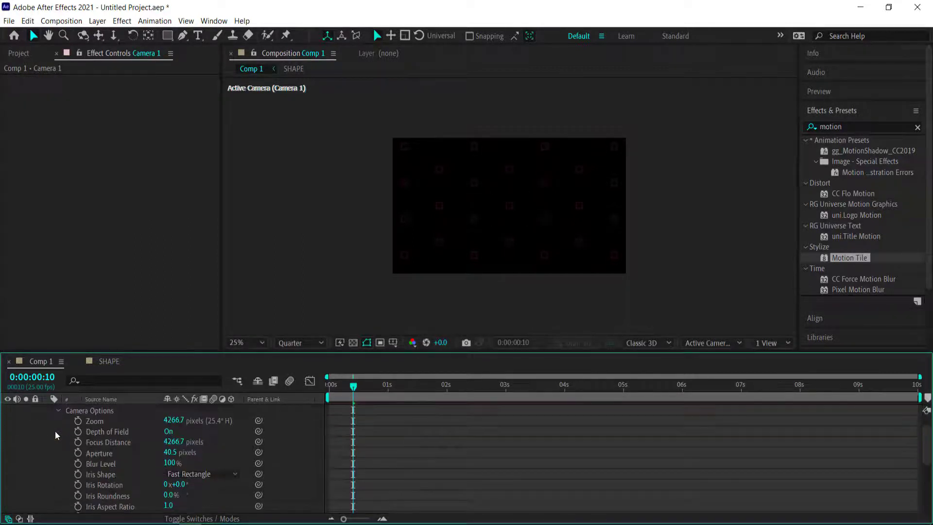
pyautogui.click(58, 412)
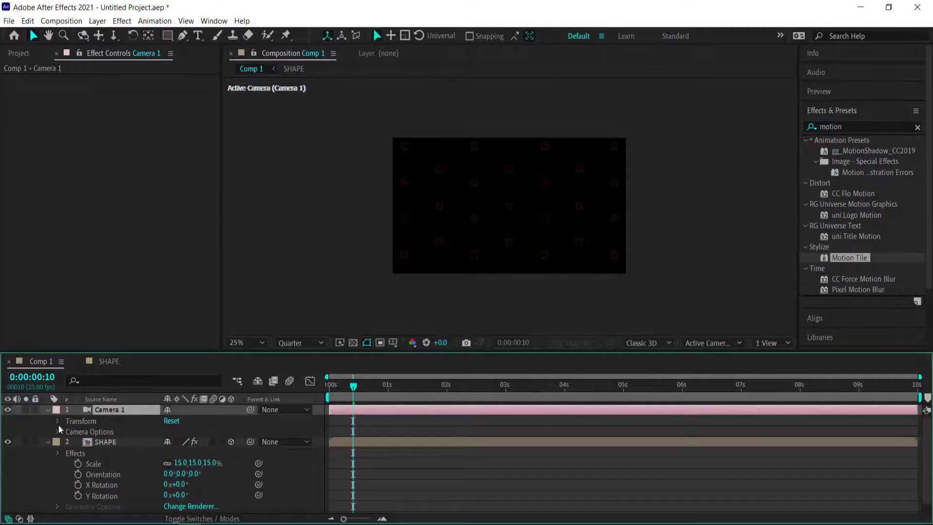
pyautogui.click(58, 421)
pyautogui.click(78, 431)
pyautogui.click(77, 442)
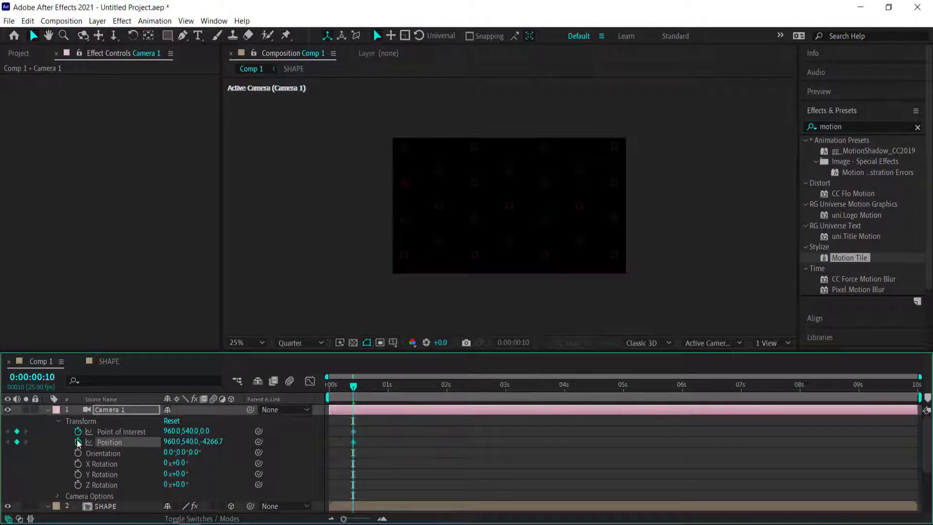
# Orbit Camera 1 over the tile grid and raise Motion Tile's output height to 800
pyautogui.moveTo(357, 386); pyautogui.dragTo(353, 392)
pyautogui.press('c')
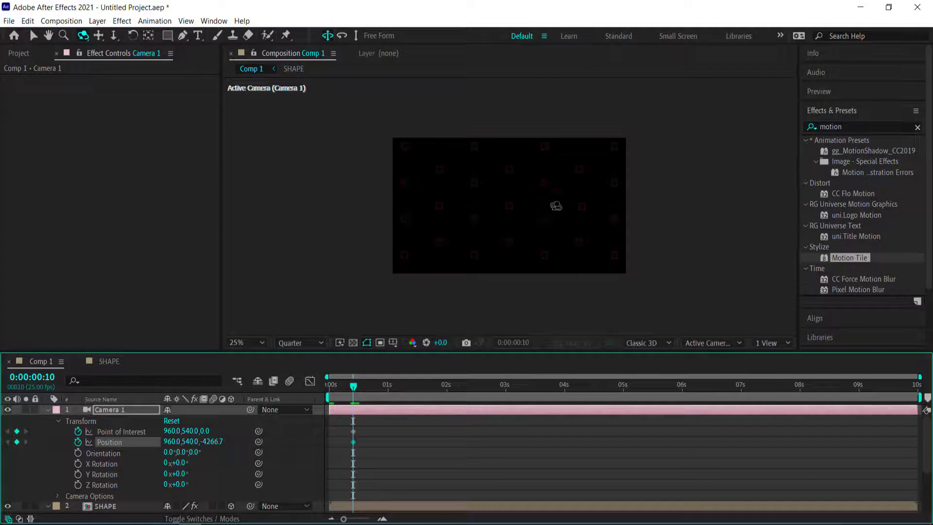
pyautogui.moveTo(556, 206); pyautogui.dragTo(561, 220)
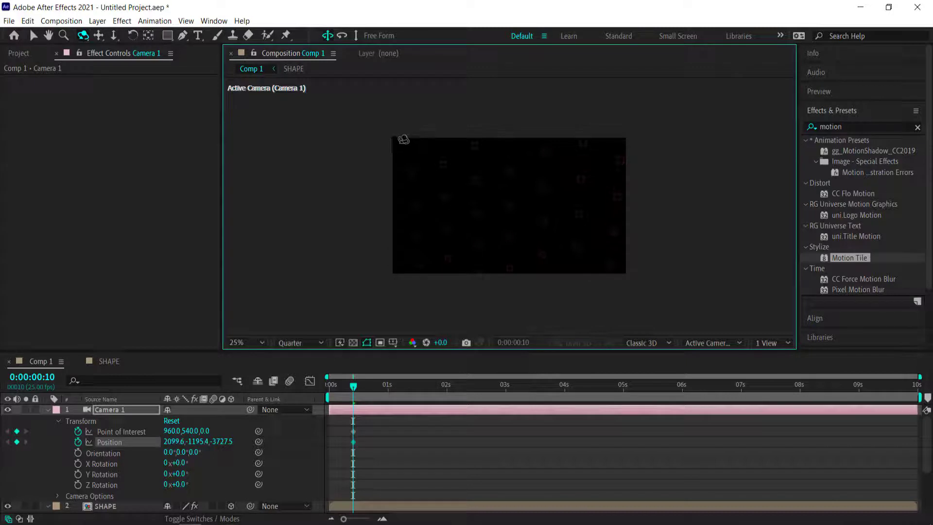
pyautogui.click(109, 506)
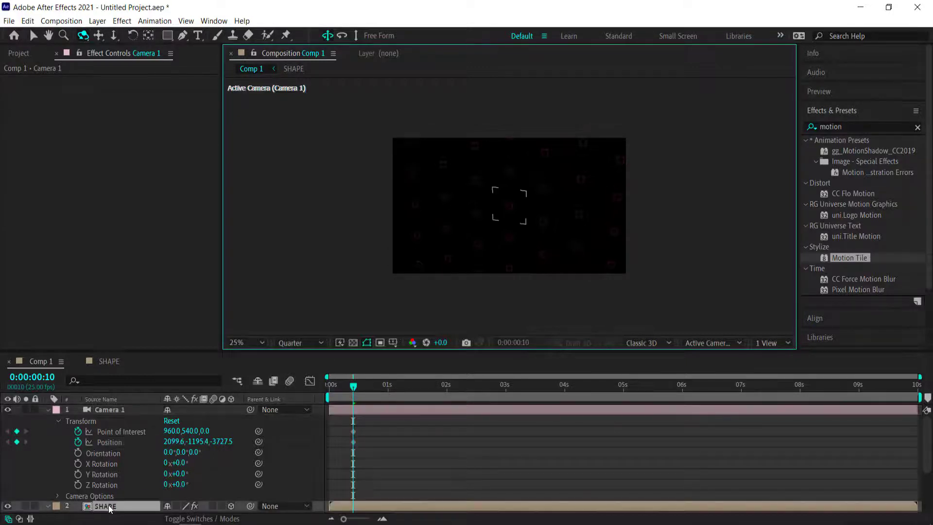
pyautogui.moveTo(125, 135); pyautogui.dragTo(138, 132)
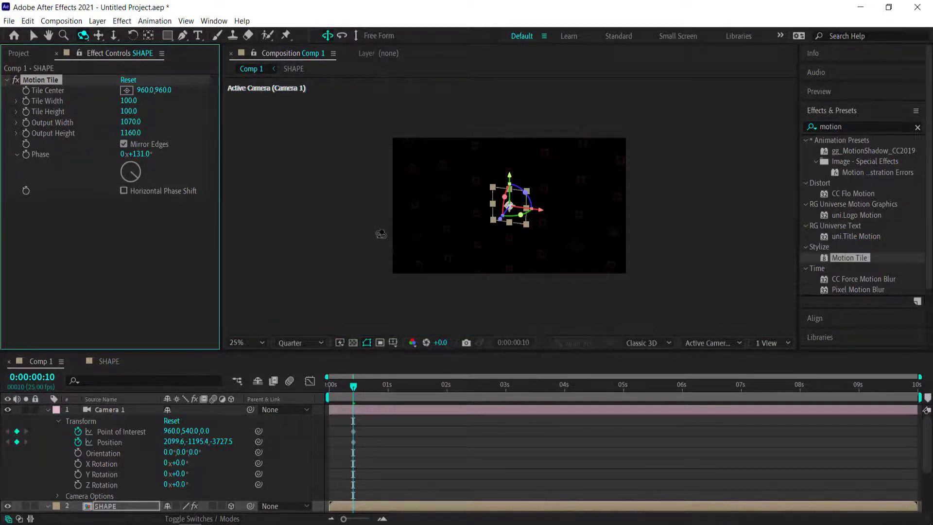
pyautogui.click(112, 410)
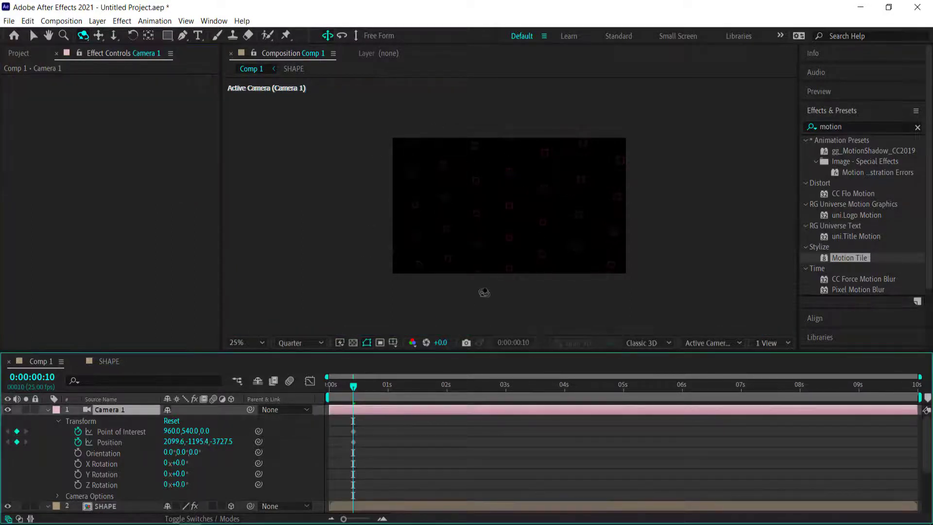
# Orbit the camera to its end pose near 10 seconds and move the start keyframes to the beginning
pyautogui.moveTo(353, 389); pyautogui.dragTo(921, 379)
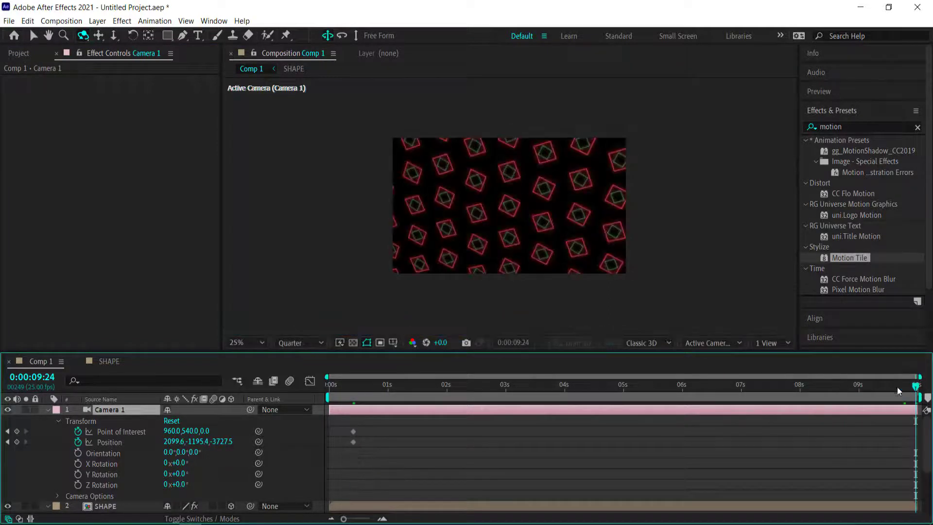
pyautogui.moveTo(527, 201); pyautogui.dragTo(555, 188)
pyautogui.moveTo(554, 187); pyautogui.dragTo(554, 187)
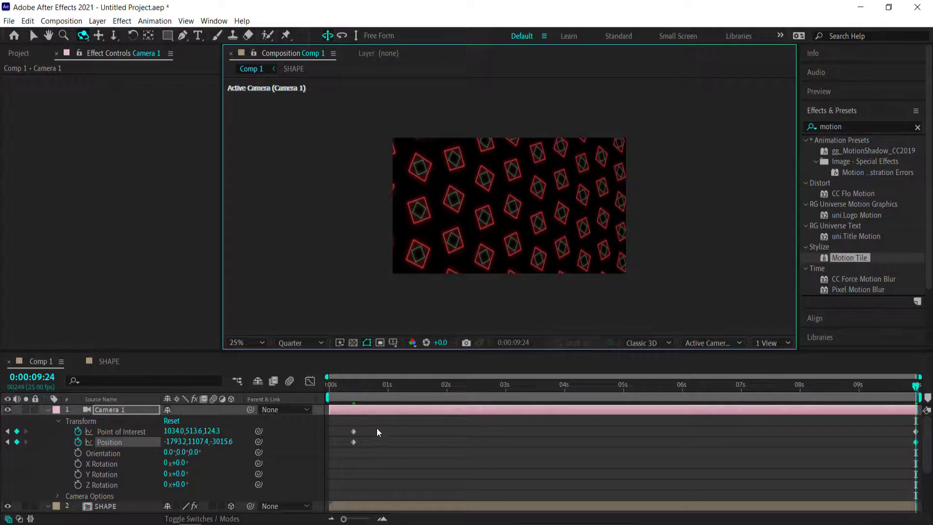
pyautogui.moveTo(377, 428); pyautogui.dragTo(331, 443)
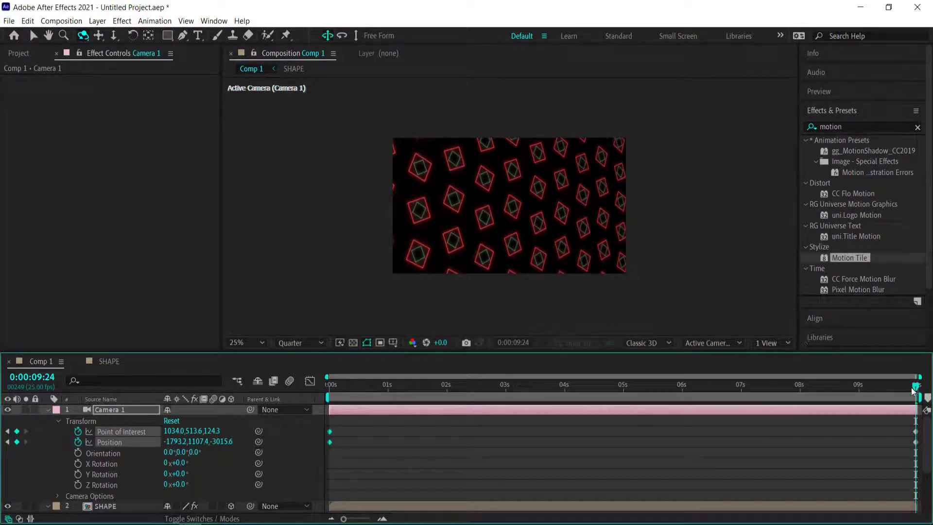
# Scrub through the camera move up to five seconds, then collapse Camera 1's properties
pyautogui.moveTo(912, 392); pyautogui.dragTo(330, 396)
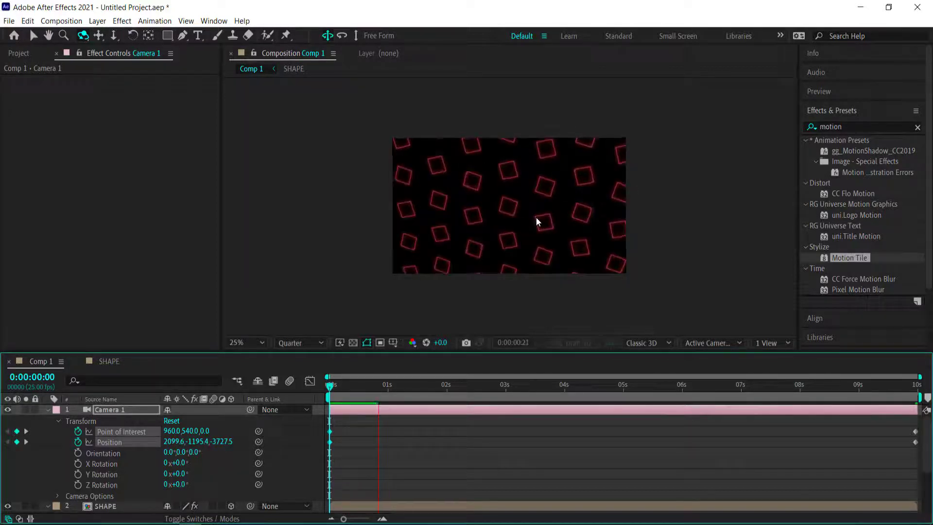
pyautogui.click(384, 386)
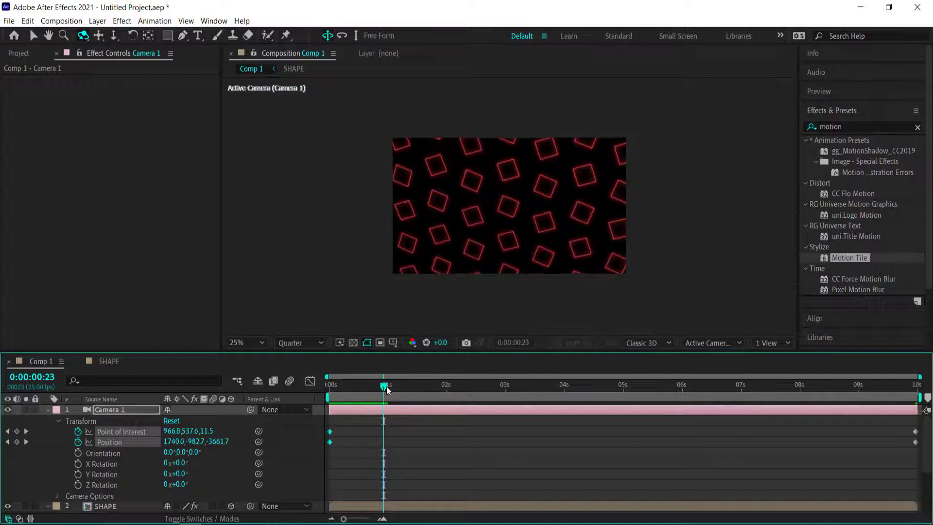
pyautogui.moveTo(386, 386); pyautogui.dragTo(492, 386)
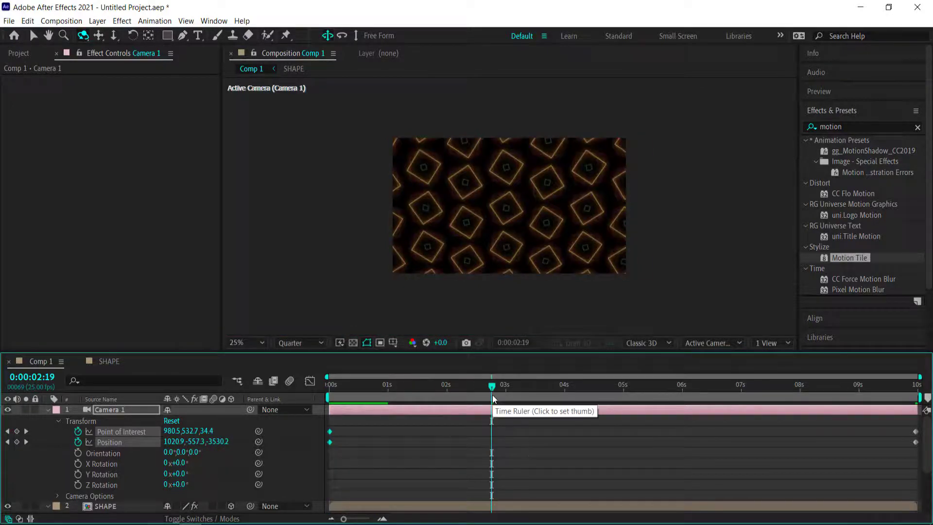
pyautogui.click(593, 385)
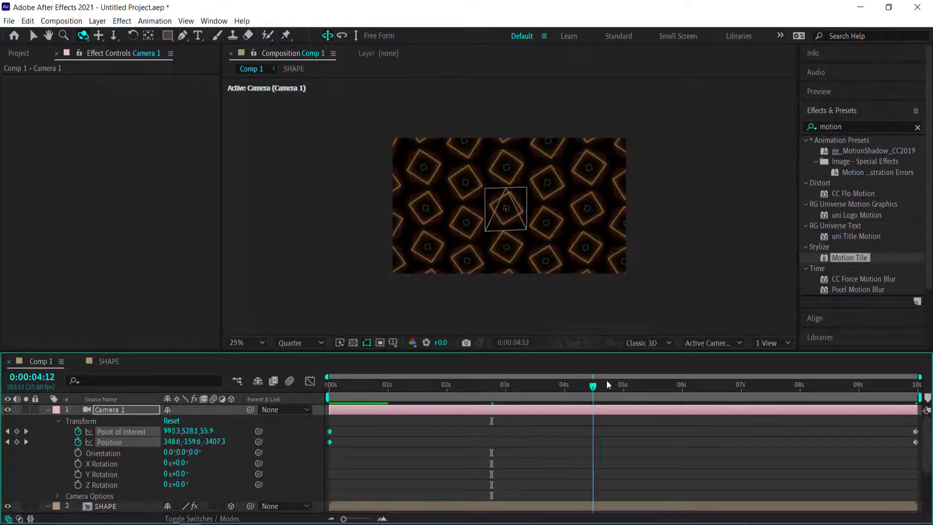
pyautogui.moveTo(609, 385); pyautogui.dragTo(636, 384)
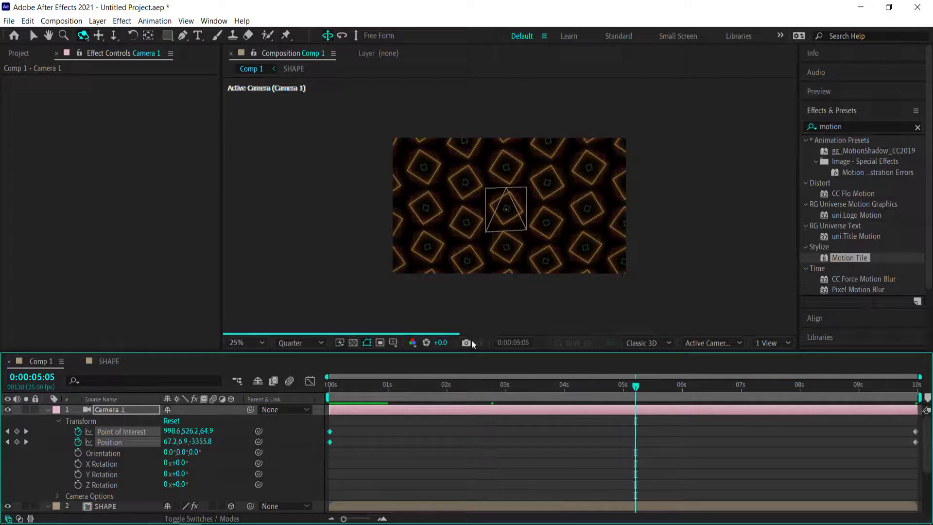
pyautogui.click(47, 411)
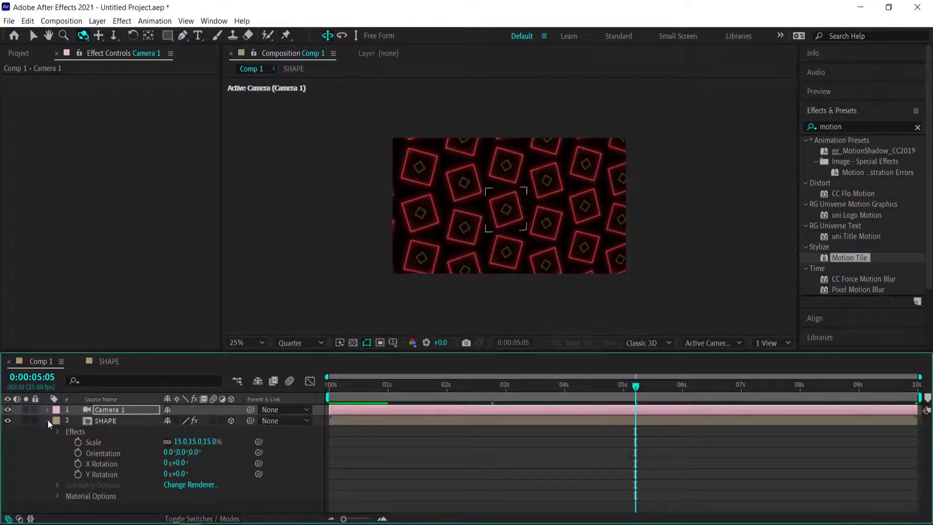
# Add a new adjustment layer at the top of Comp 1
pyautogui.click(48, 421)
pyautogui.rightClick(156, 456)
pyautogui.moveTo(202, 324)
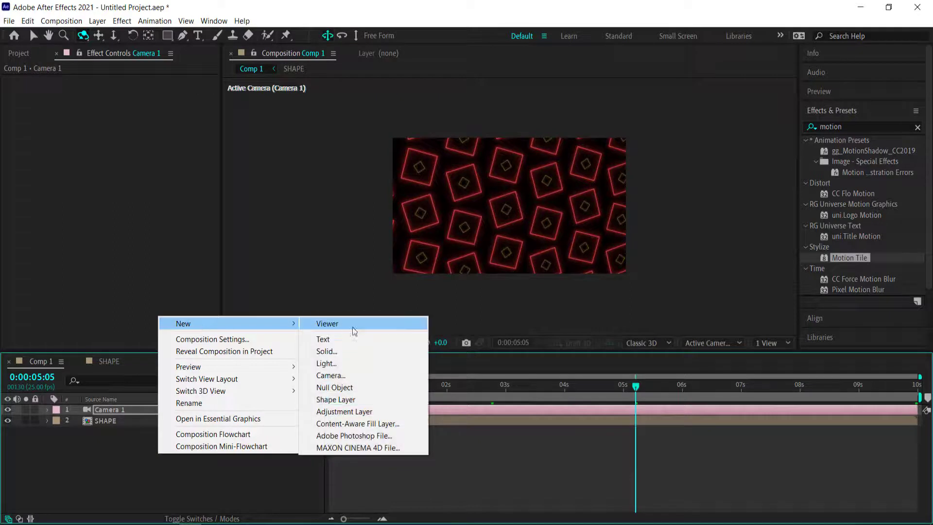
pyautogui.click(345, 412)
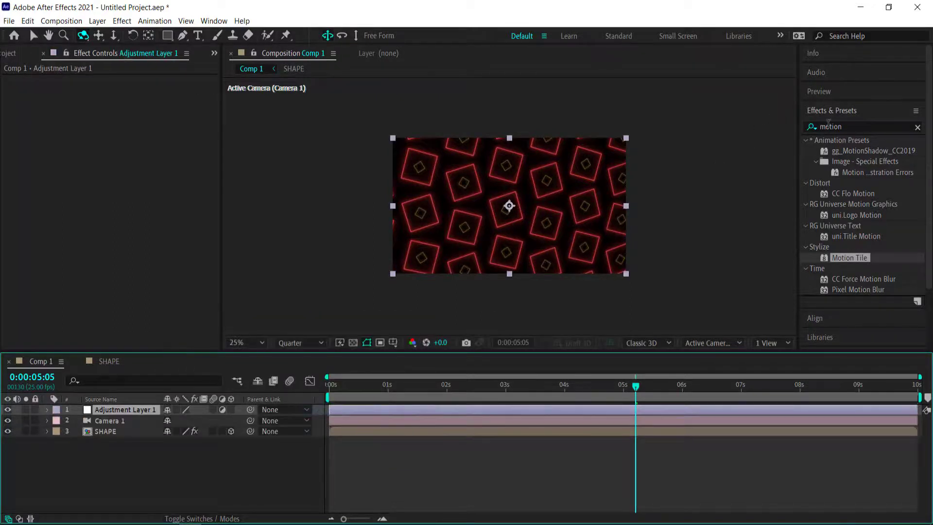
# Apply Noise to the adjustment layer with 7.0% amount, then select SHAPE
pyautogui.click(813, 130)
pyautogui.write('noise')
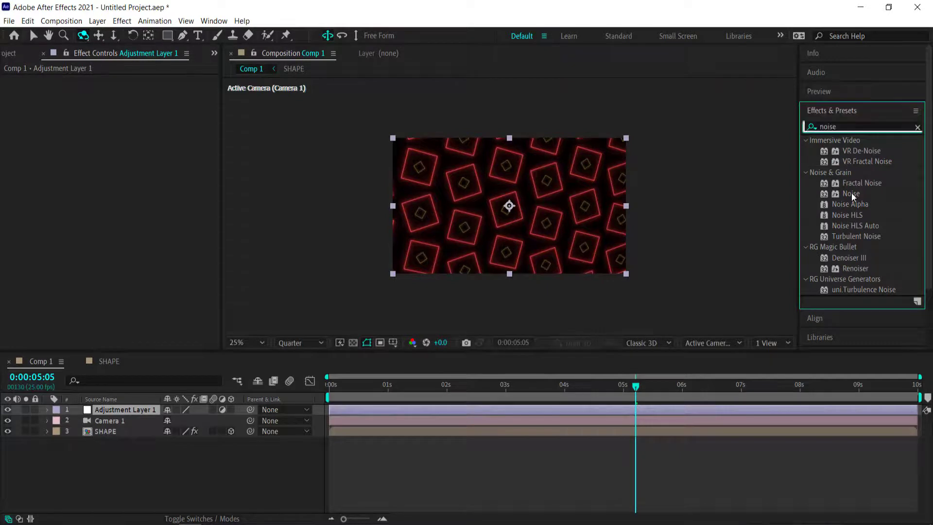
pyautogui.doubleClick(851, 193)
pyautogui.click(126, 91)
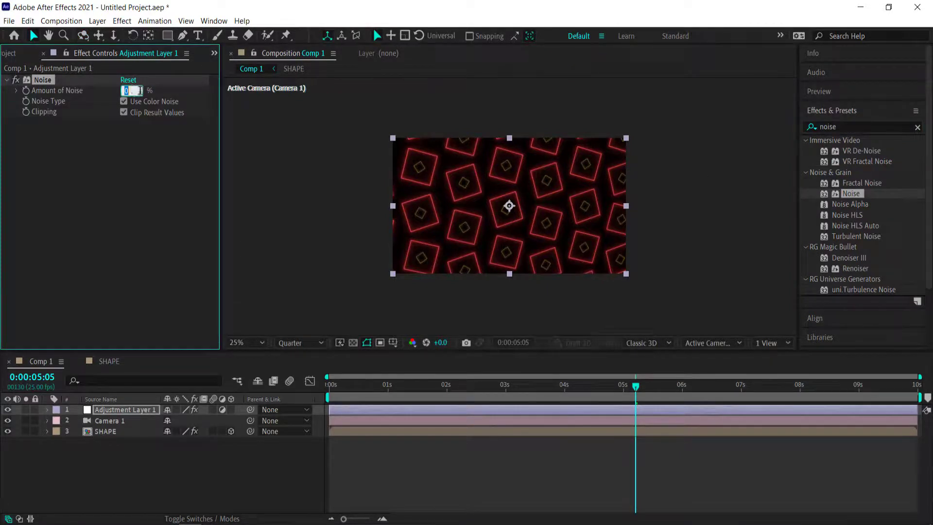
pyautogui.press('Return')
pyautogui.click(114, 432)
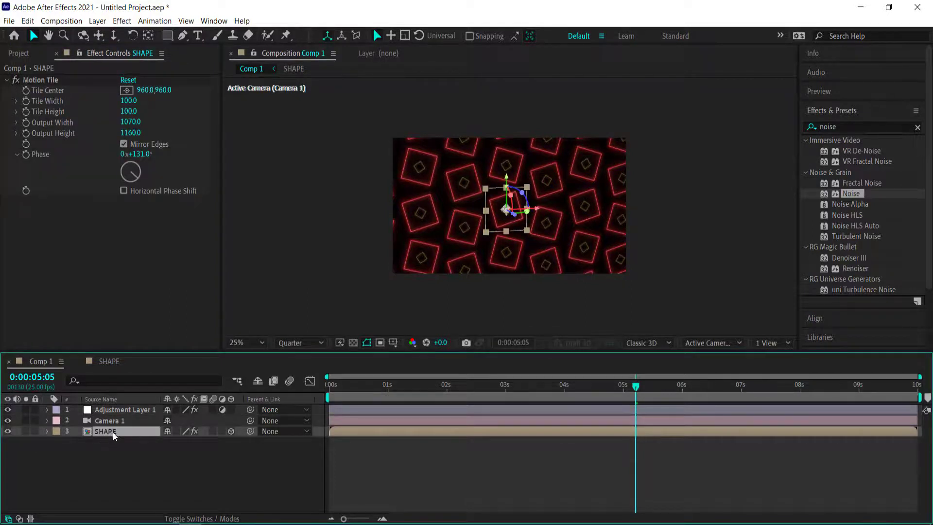
# Apply Echo to SHAPE with a 0.1 s echo time and preview the result
pyautogui.click(892, 125)
pyautogui.write('ech')
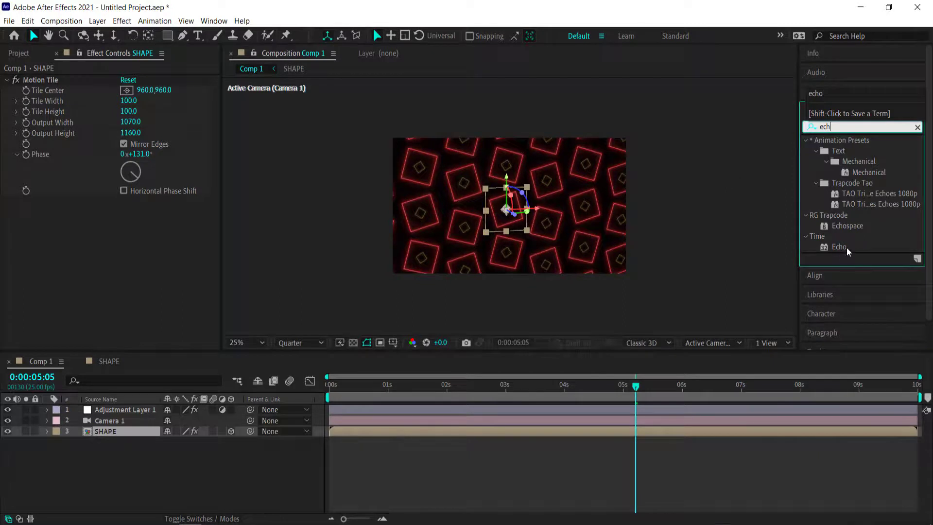
pyautogui.moveTo(848, 251); pyautogui.dragTo(185, 311)
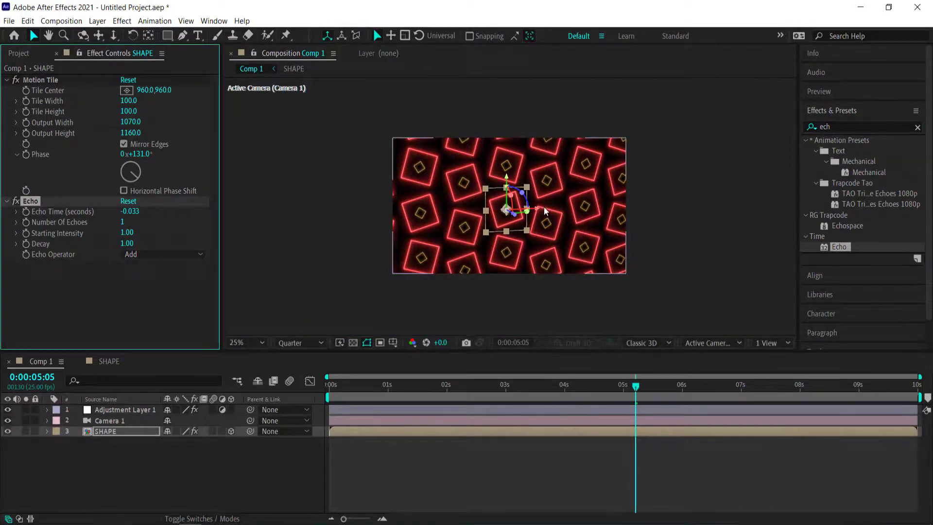
pyautogui.click(126, 212)
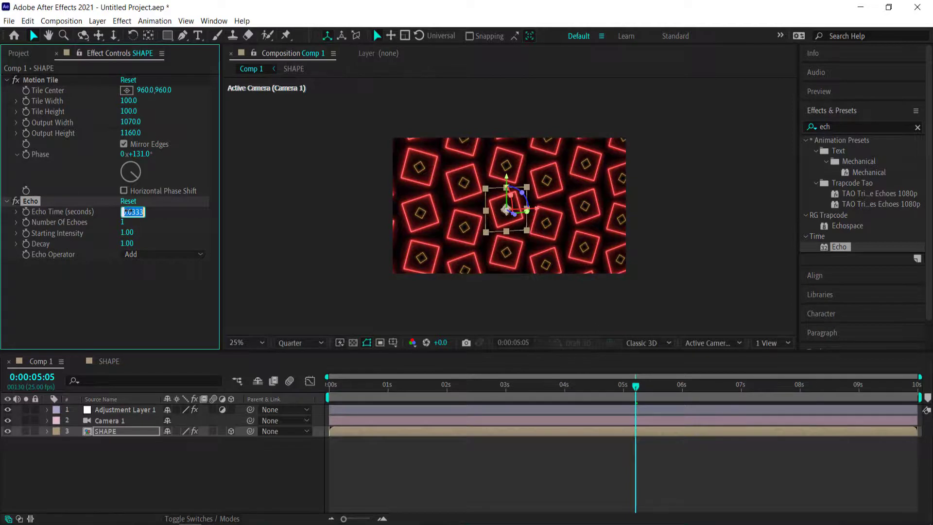
pyautogui.write('0.1')
pyautogui.press('Return')
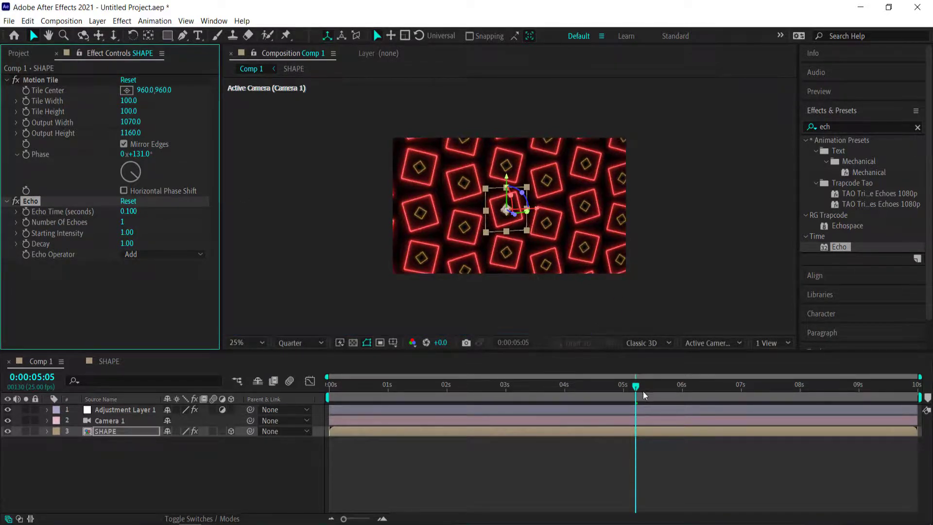
pyautogui.moveTo(649, 387); pyautogui.dragTo(761, 388)
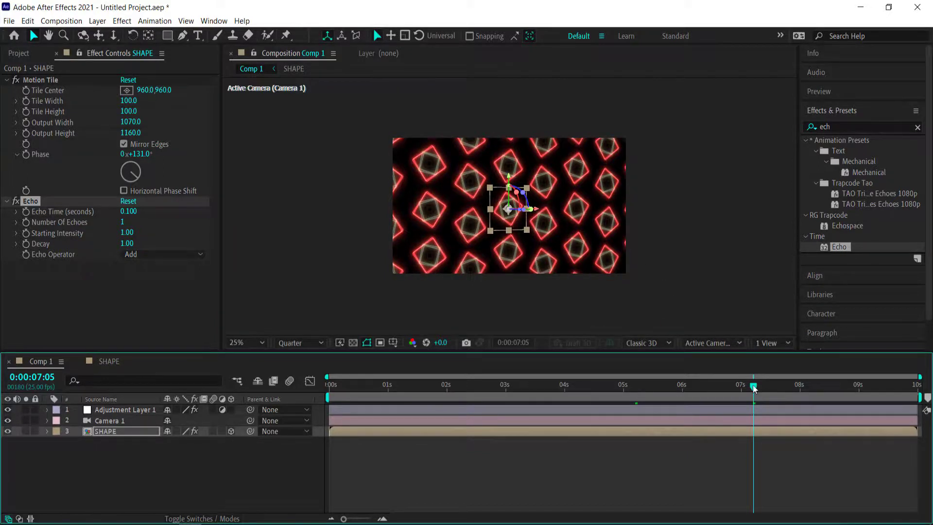
pyautogui.press('space')
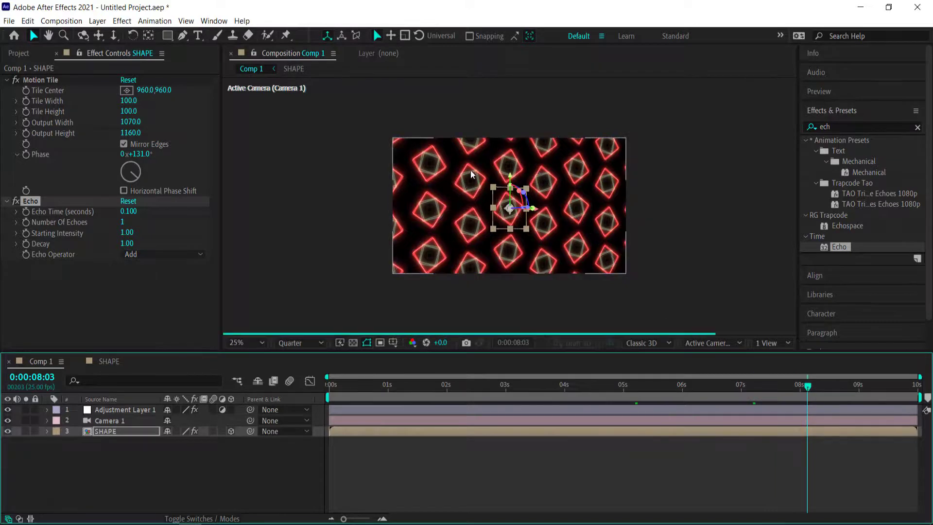
# Create a new text layer reading 'glow' and select all of its text
pyautogui.click(211, 467)
pyautogui.rightClick(265, 475)
pyautogui.moveTo(353, 344)
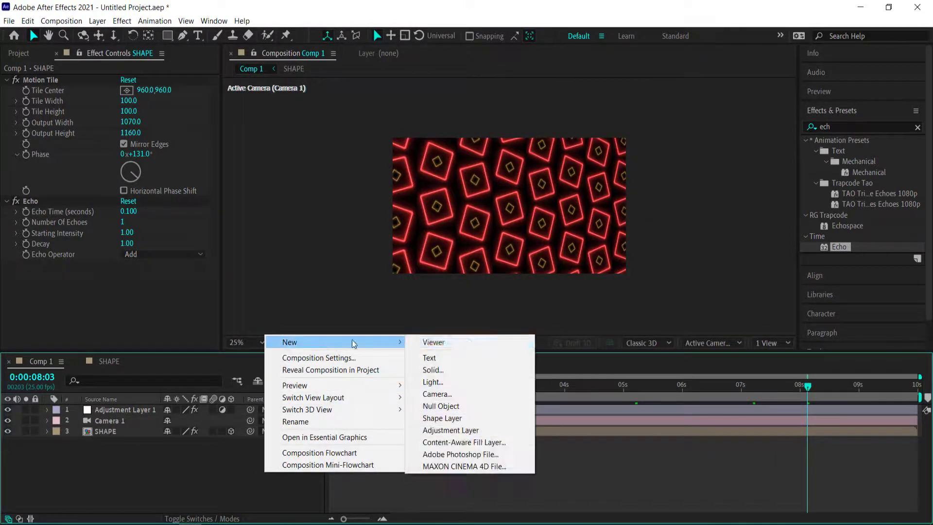
pyautogui.click(430, 357)
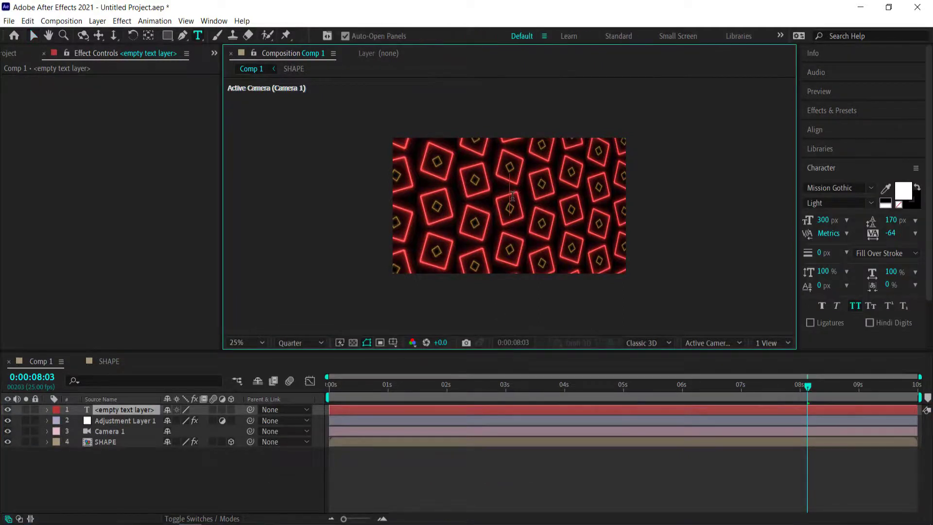
pyautogui.write('glow')
pyautogui.hotkey('ctrl', 'a')
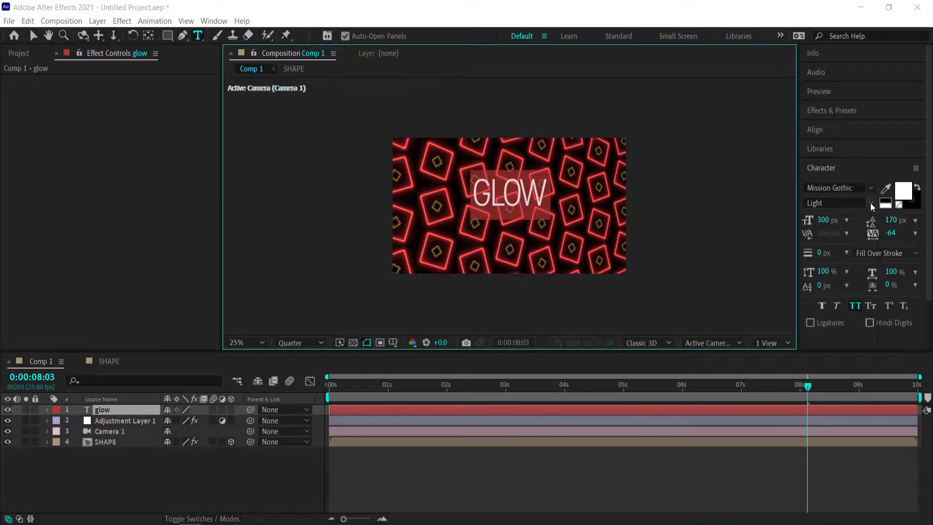
# Make the GLOW text bold and centre it horizontally and vertically in the comp
pyautogui.click(840, 203)
pyautogui.click(834, 298)
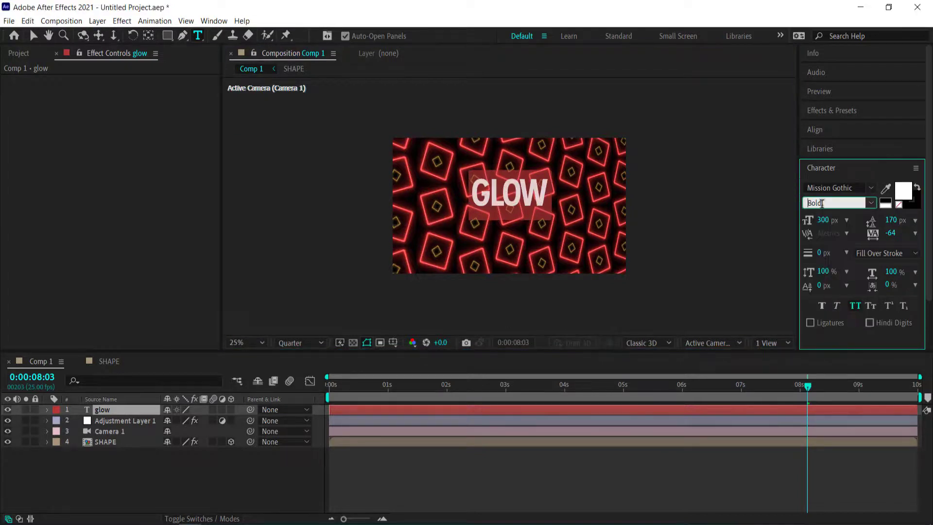
pyautogui.click(820, 129)
pyautogui.click(832, 161)
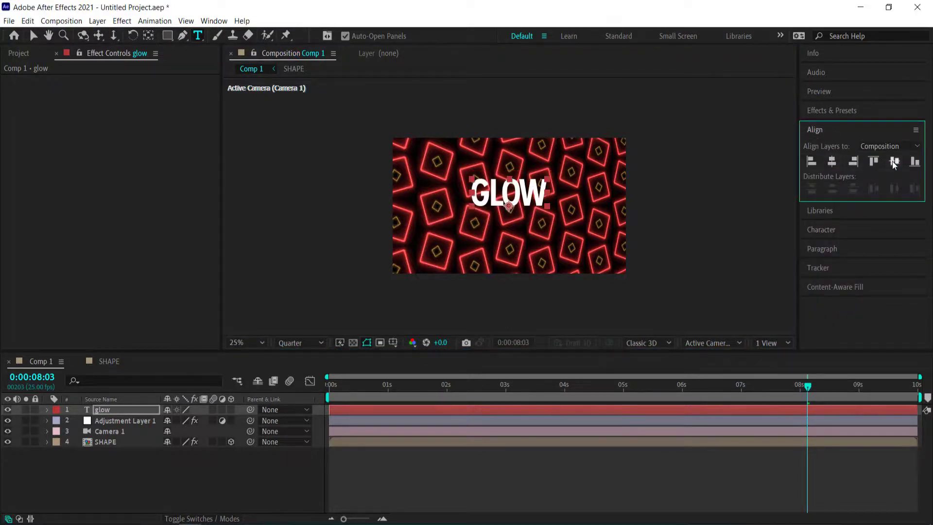
pyautogui.click(895, 161)
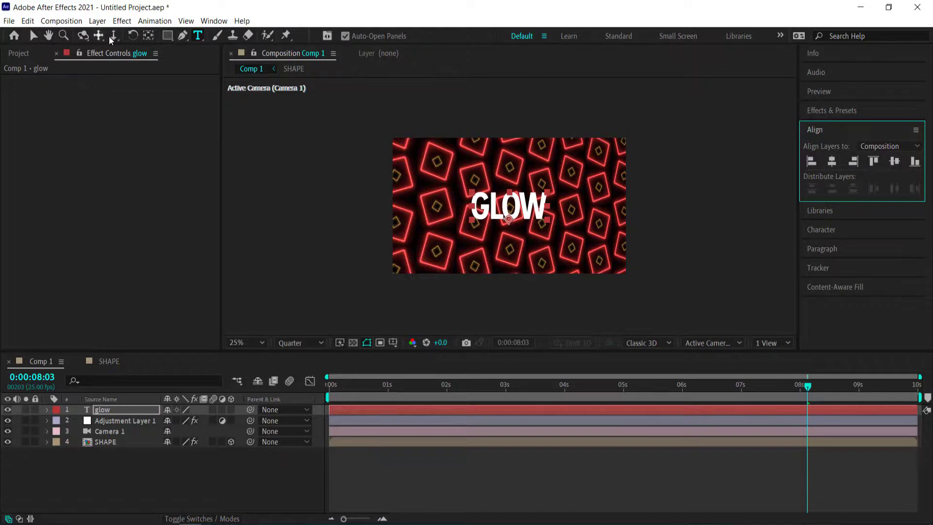
pyautogui.click(33, 35)
pyautogui.click(503, 164)
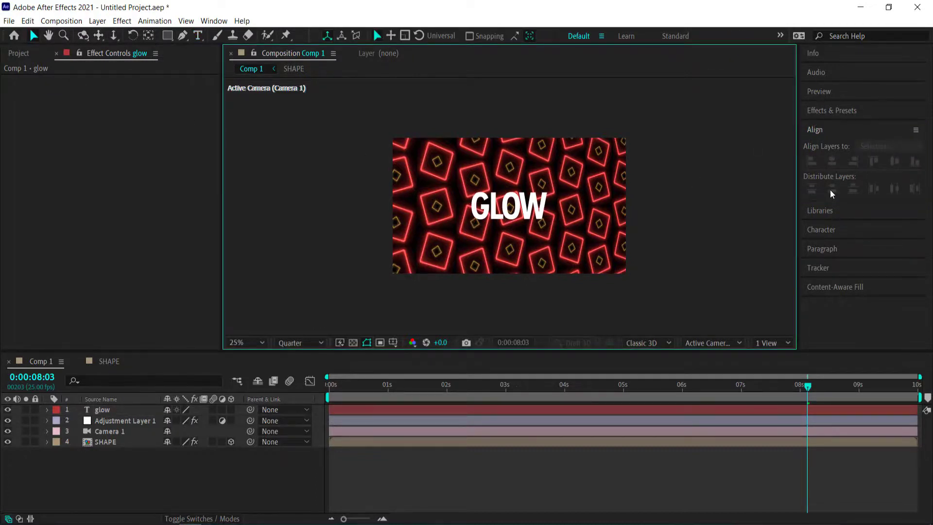
# Apply Drop Shadow to the GLOW layer and increase its Distance from 5.0
pyautogui.click(831, 111)
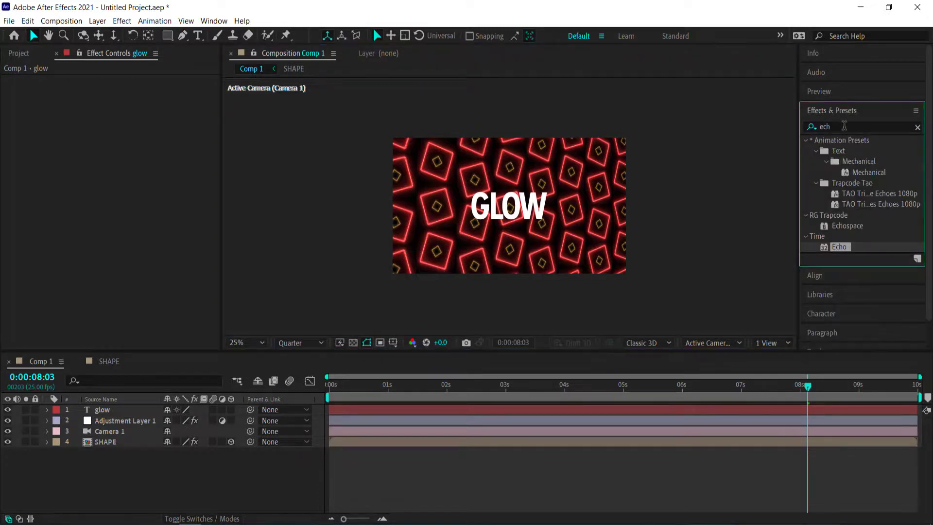
pyautogui.click(827, 126)
pyautogui.click(810, 127)
pyautogui.write('rop')
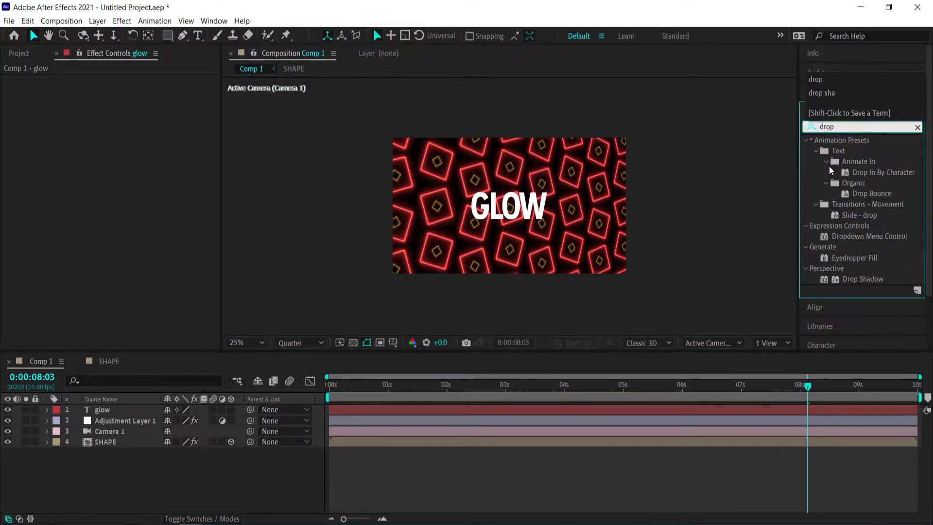
pyautogui.moveTo(856, 280); pyautogui.dragTo(122, 416)
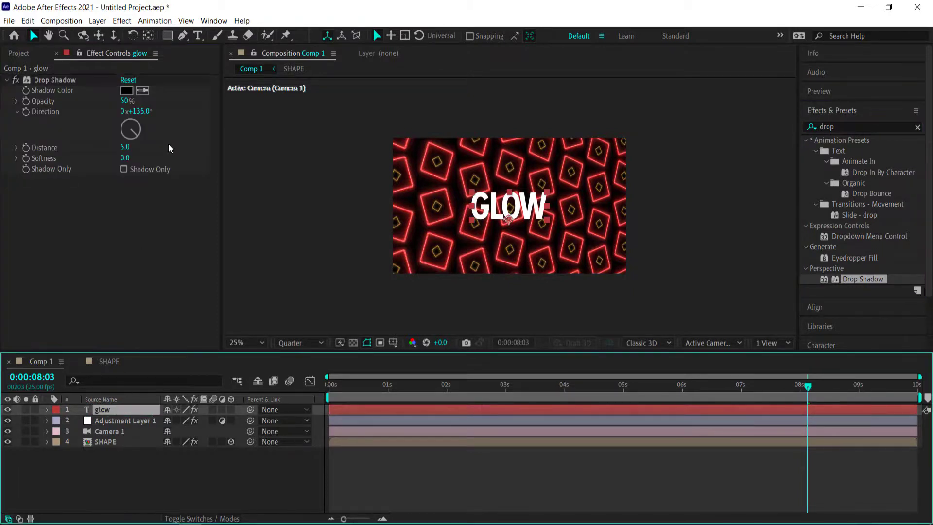
pyautogui.moveTo(131, 151); pyautogui.dragTo(129, 147)
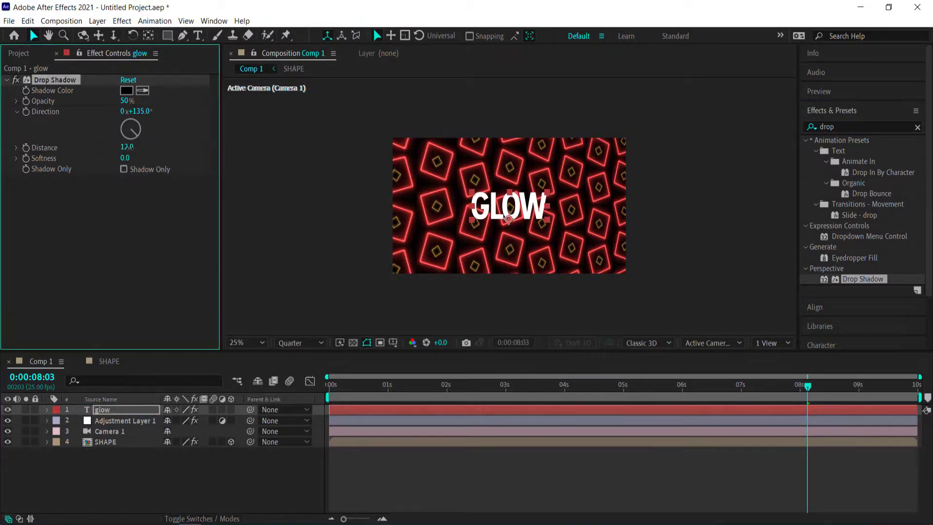